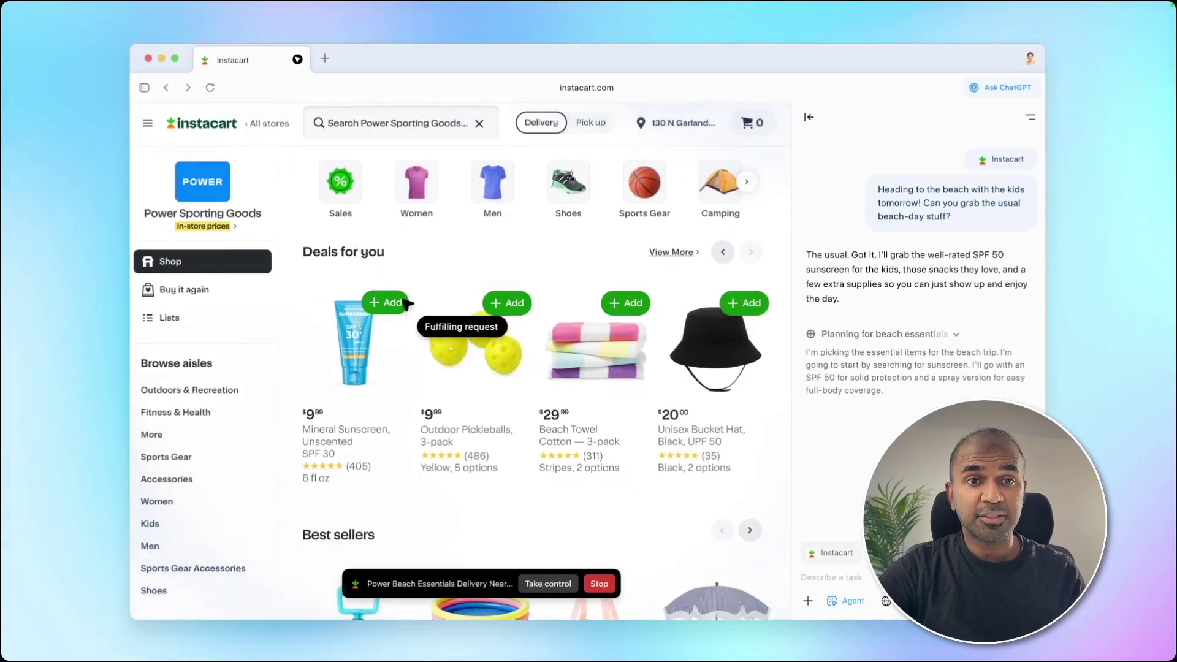
- Search Instacart for sunscreen and add Face + Body Sunscreen SPF 50+ to the cart
{"action": "left_click", "coordinate": [387, 129]}
{"action": "type", "text": "sunscreen"}
{"action": "key", "text": "Return"}
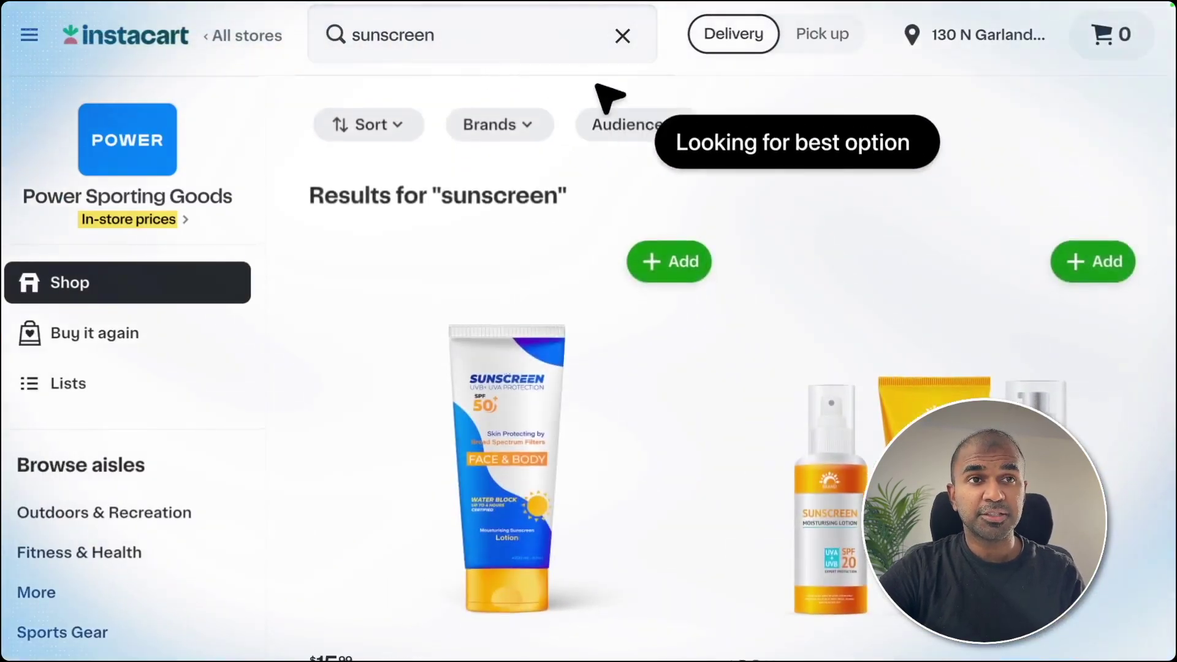
{"action": "scroll", "coordinate": [720, 130], "scroll_direction": "down", "scroll_amount": 6}
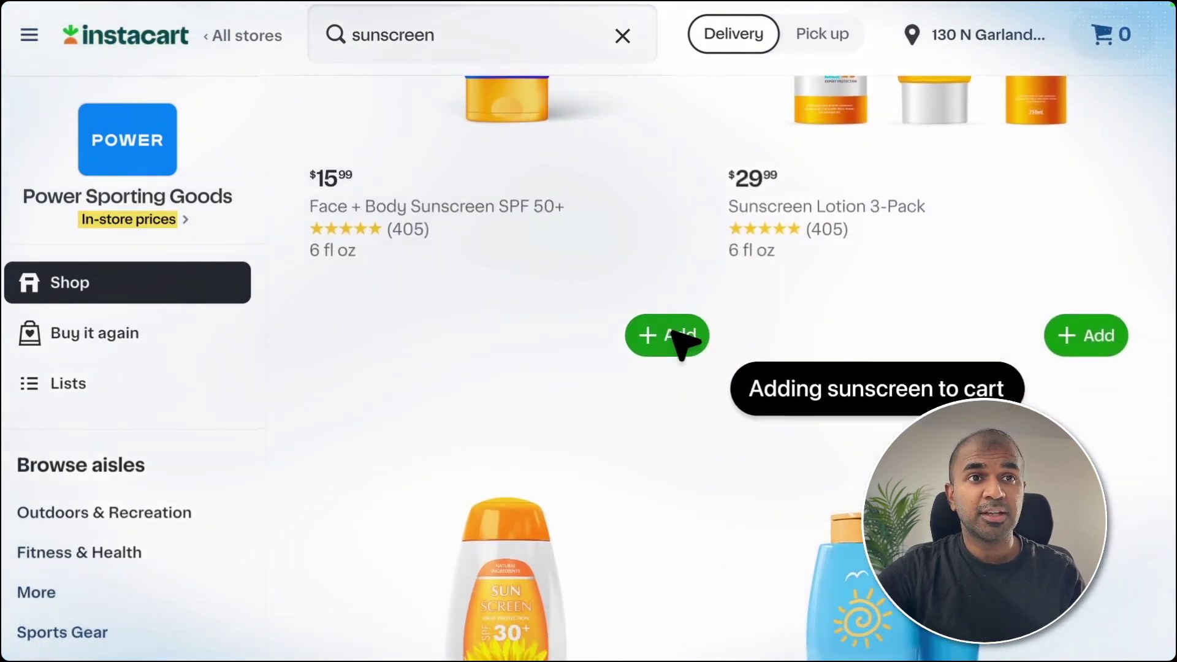
{"action": "left_click", "coordinate": [679, 336]}
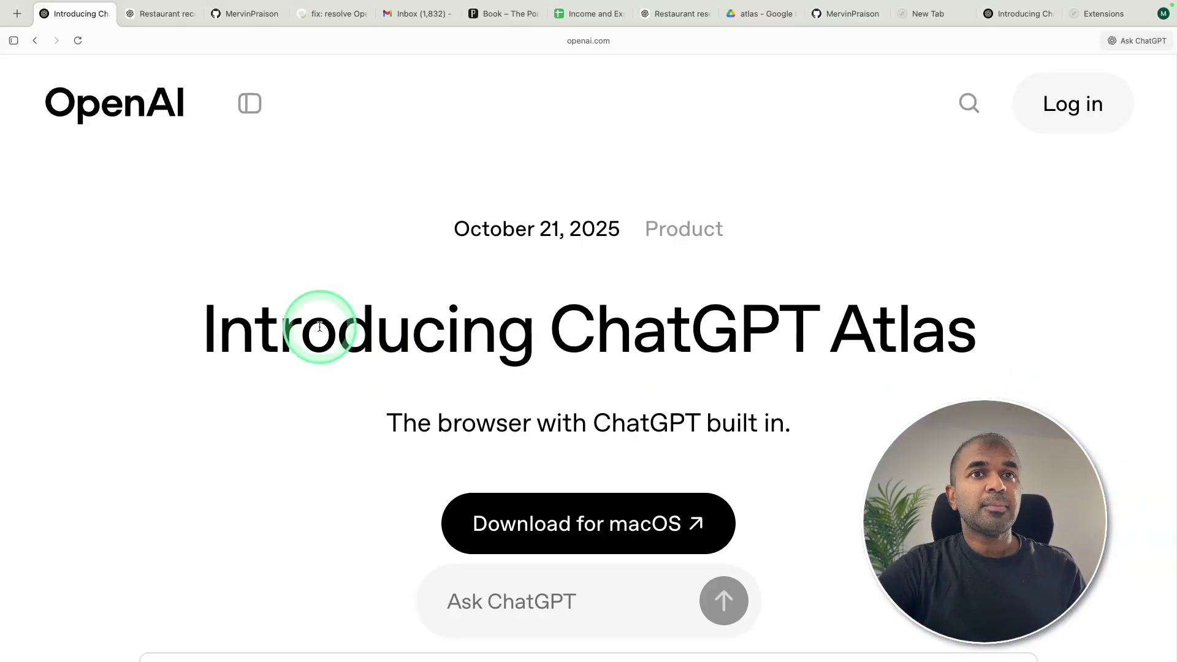
- Scroll the OpenAI announcement page down past the Download for macOS button
{"action": "scroll", "coordinate": [745, 383], "scroll_direction": "down", "scroll_amount": 3}
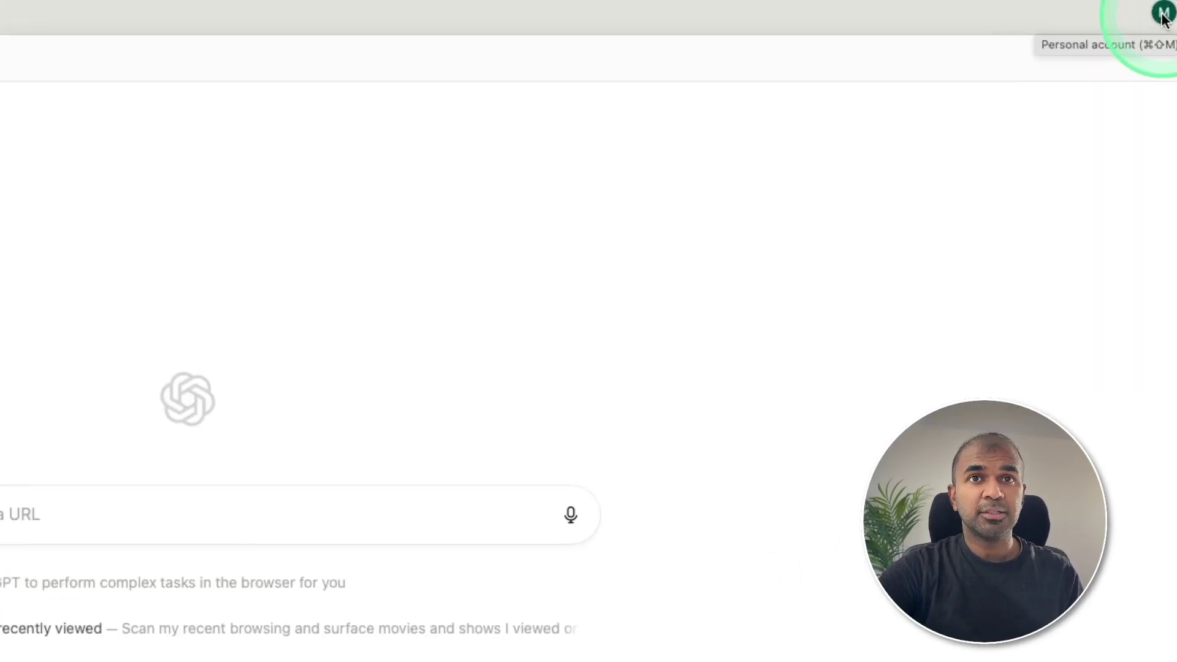
- Set the browser theme to Dark in Settings, reached from the account menu
{"action": "left_click", "coordinate": [1164, 17]}
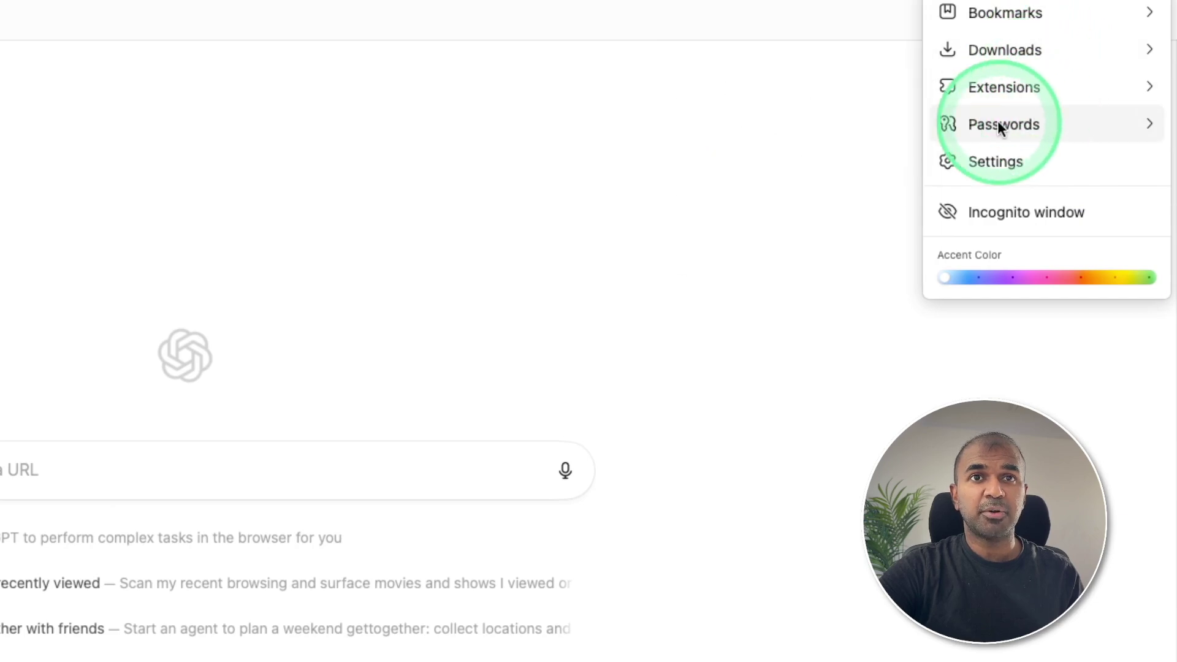
{"action": "left_click", "coordinate": [984, 158]}
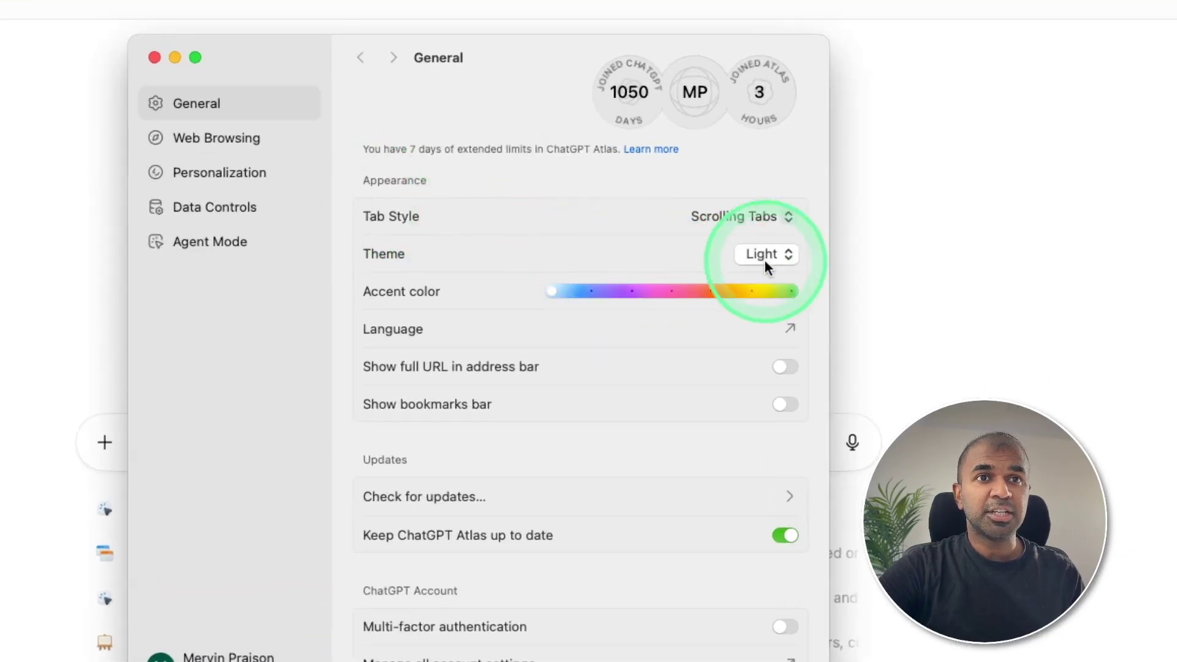
{"action": "left_click", "coordinate": [766, 258]}
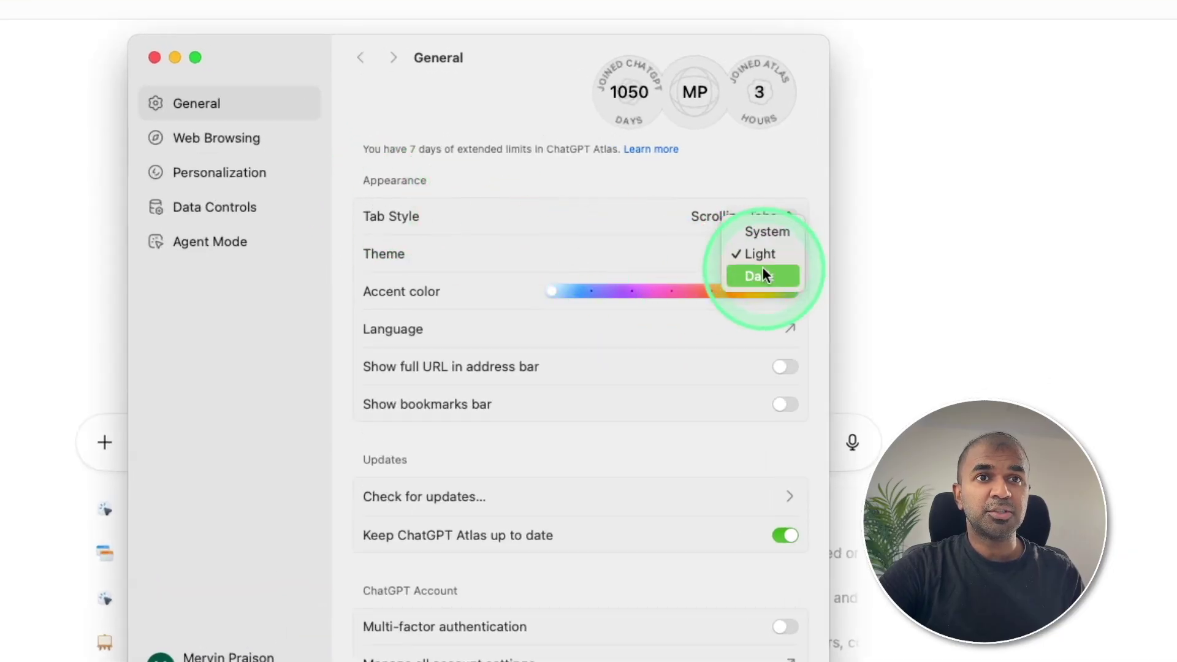
{"action": "left_click", "coordinate": [763, 271]}
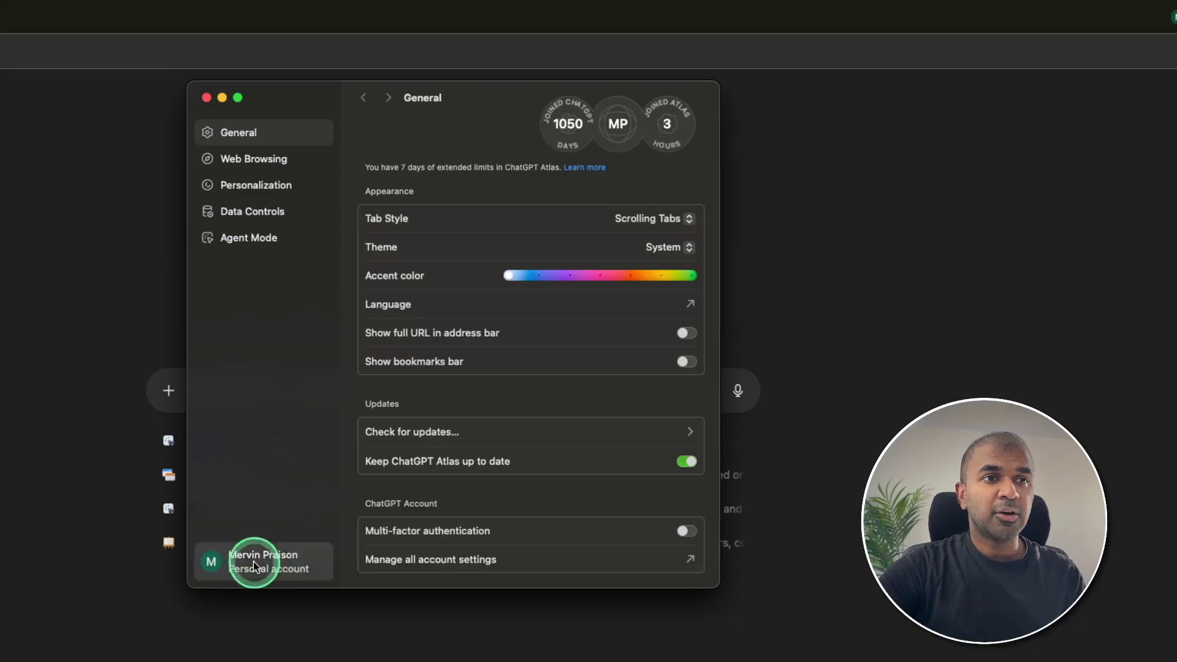
- Look through the account, Web Browsing and Personalization settings, then close the settings window
{"action": "left_click", "coordinate": [254, 565]}
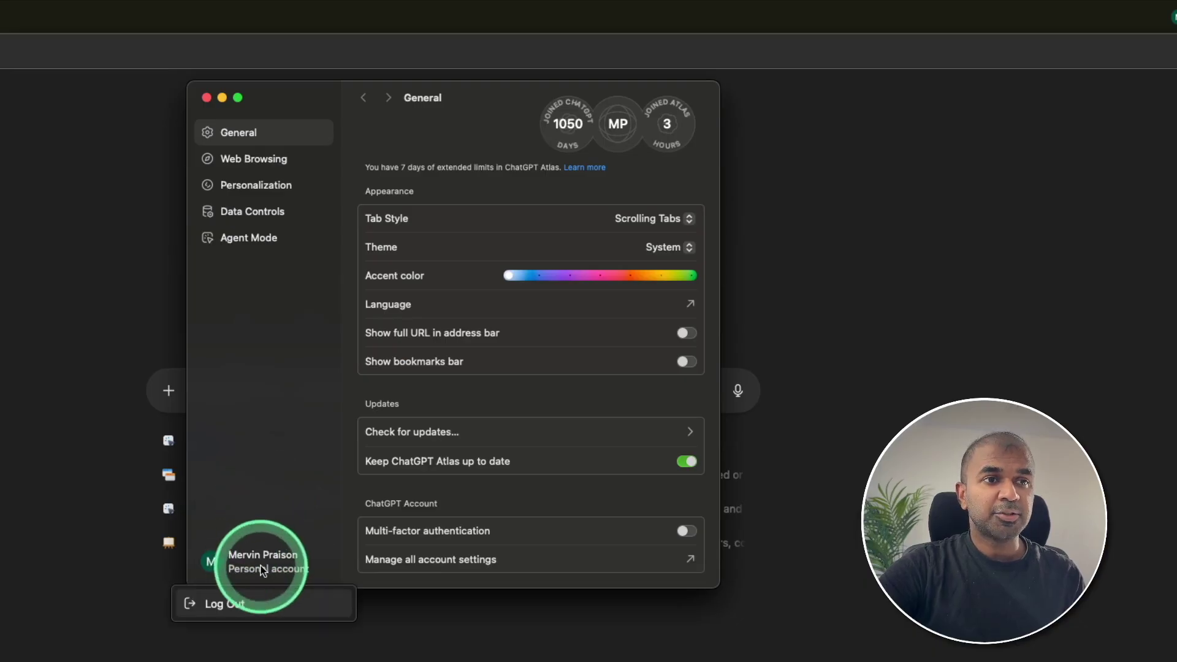
{"action": "left_click", "coordinate": [254, 159]}
{"action": "left_click", "coordinate": [260, 183]}
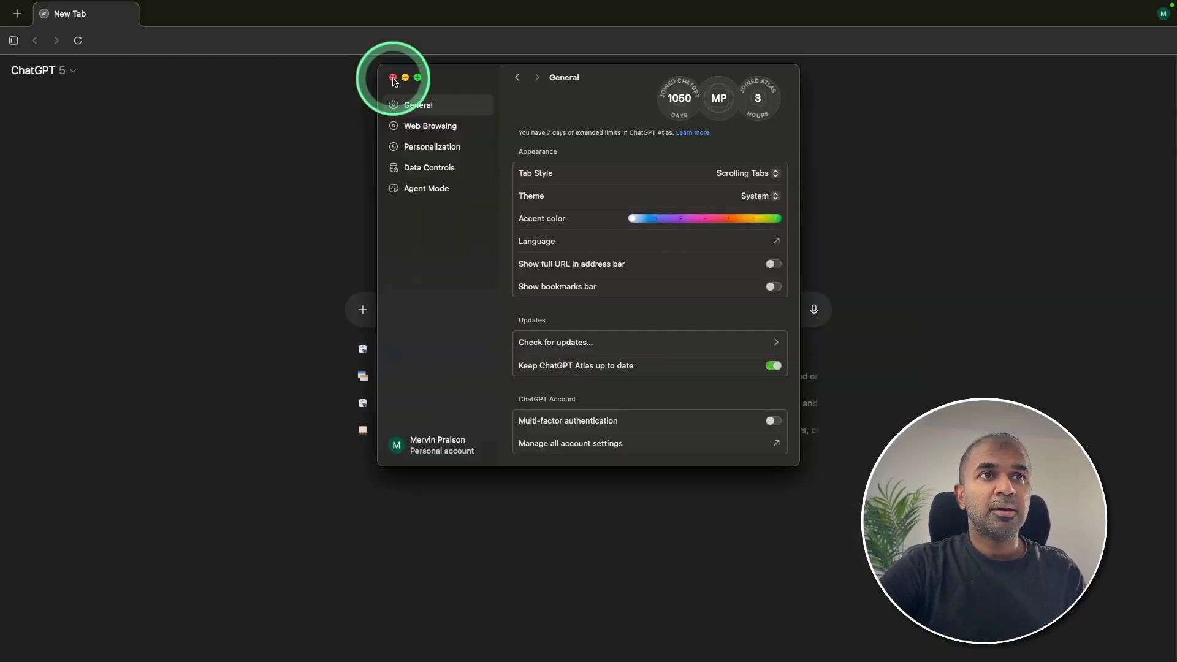
{"action": "left_click", "coordinate": [188, 68]}
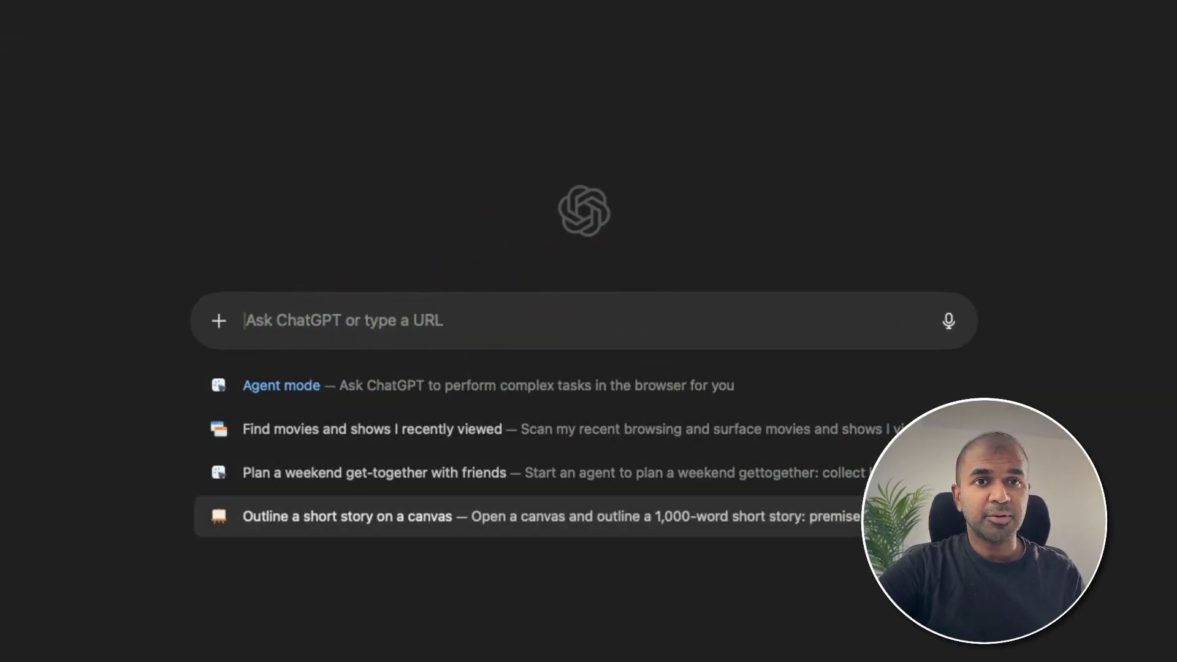
- Load the mer.vin website from the address bar and scroll down it
{"action": "type", "text": "openai.com/index/introducing-chatgpt-atlas/"}
{"action": "key", "text": "super+a"}
{"action": "type", "text": "mer."}
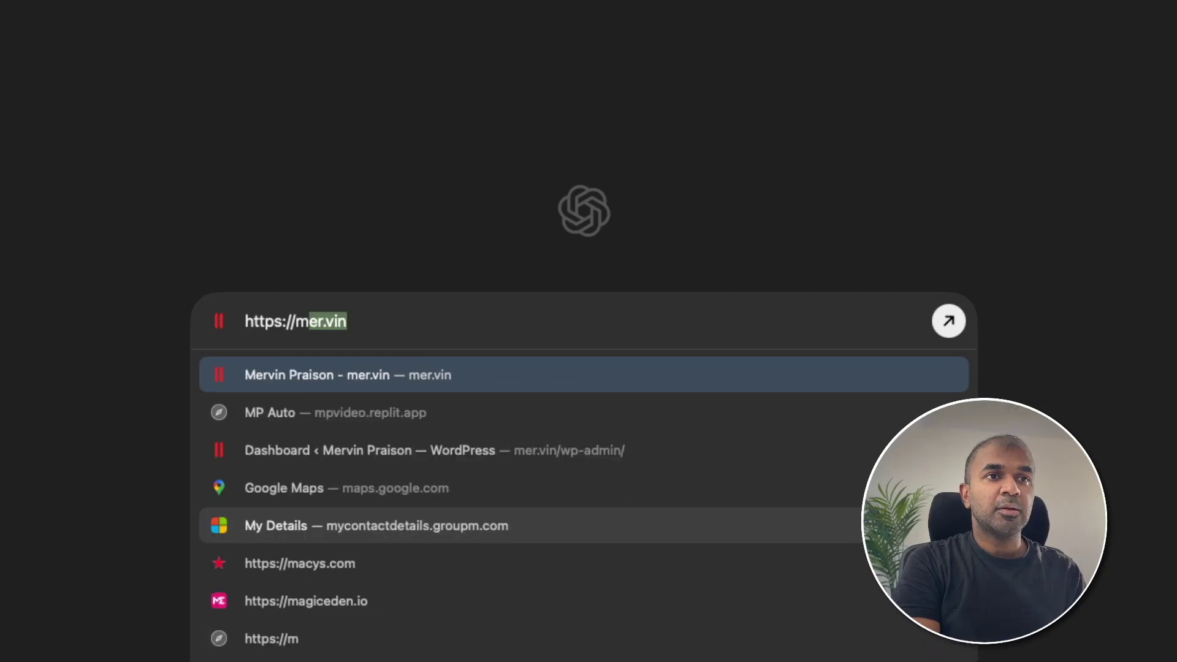
{"action": "type", "text": "vin"}
{"action": "key", "text": "Return"}
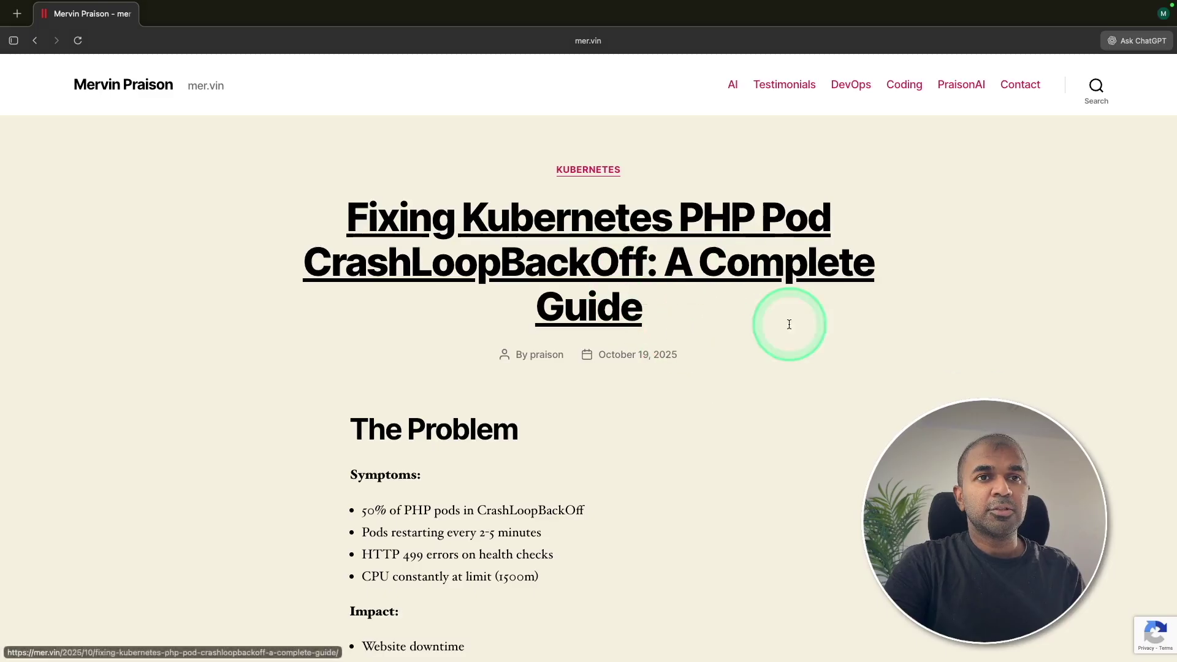
{"action": "scroll", "coordinate": [841, 399], "scroll_direction": "down", "scroll_amount": 20}
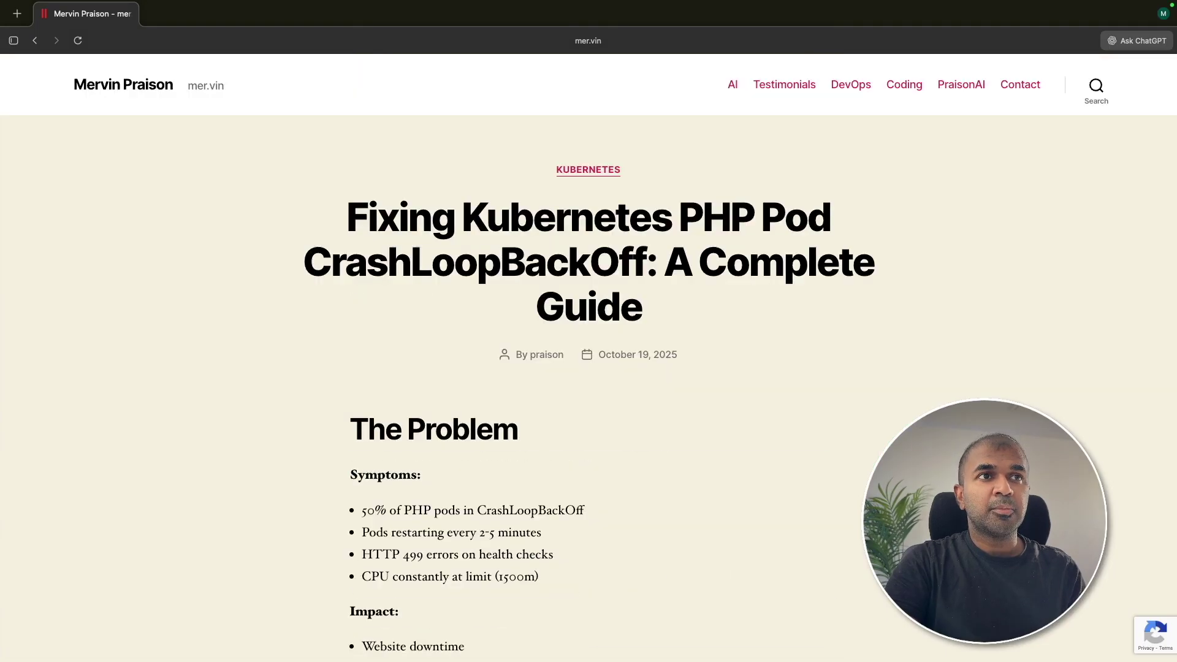
- Search 'latest ai news' in a new ChatGPT tab
{"action": "key", "text": "super+t"}
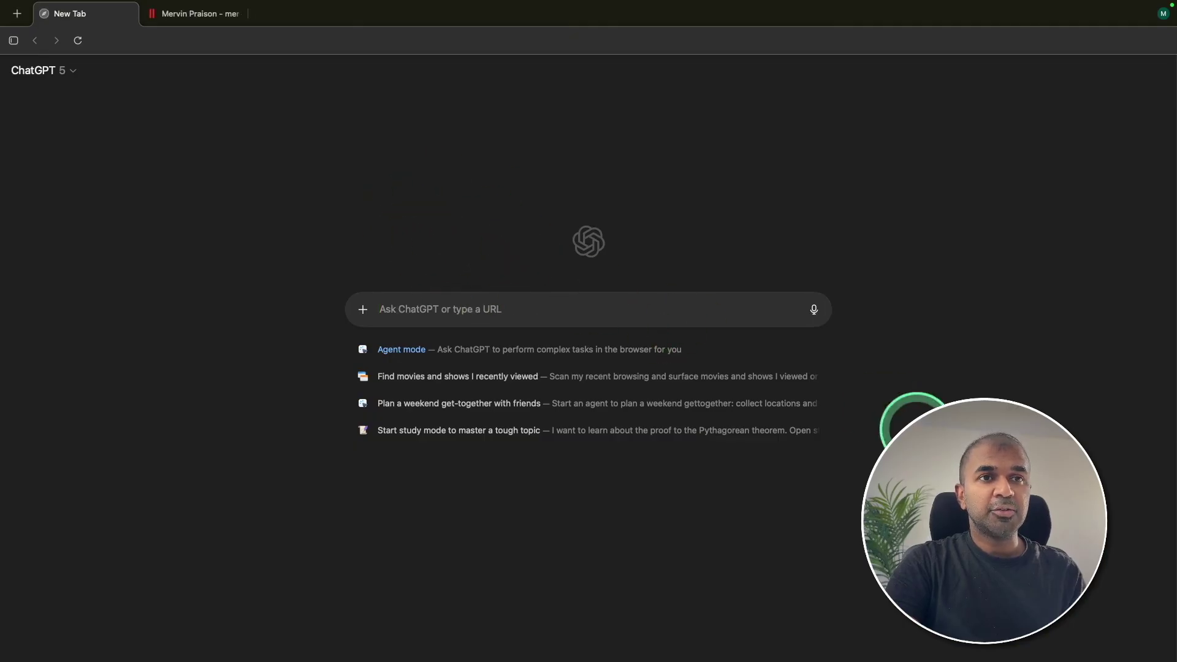
{"action": "type", "text": "latest a"}
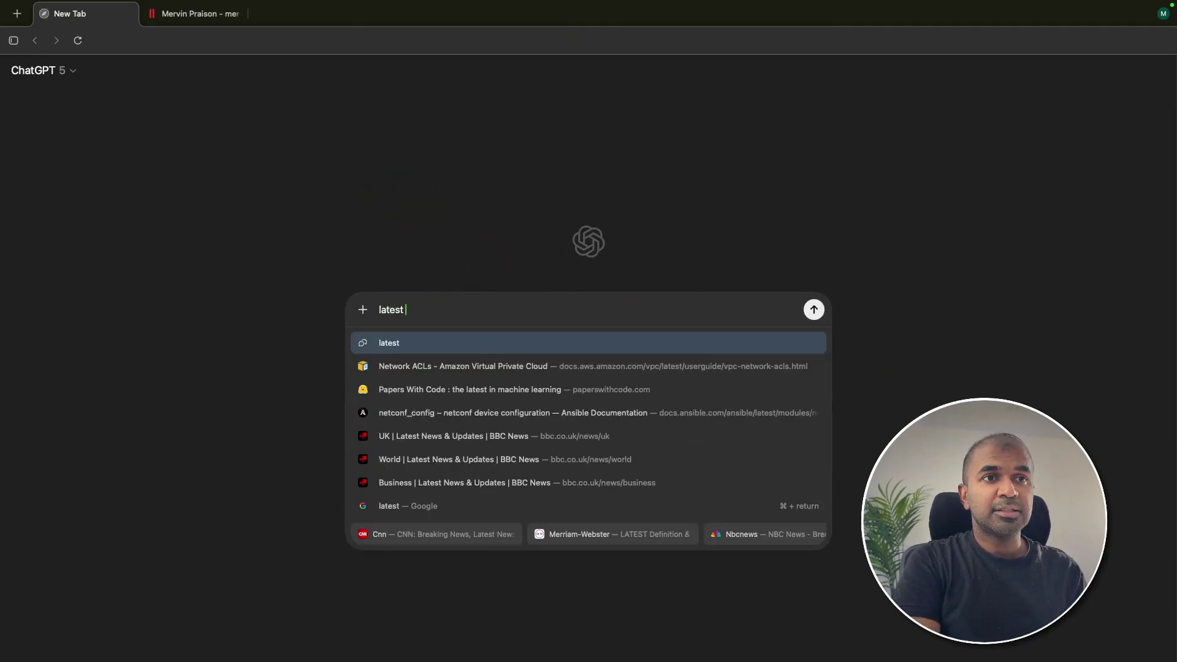
{"action": "type", "text": "i news"}
{"action": "key", "text": "Return"}
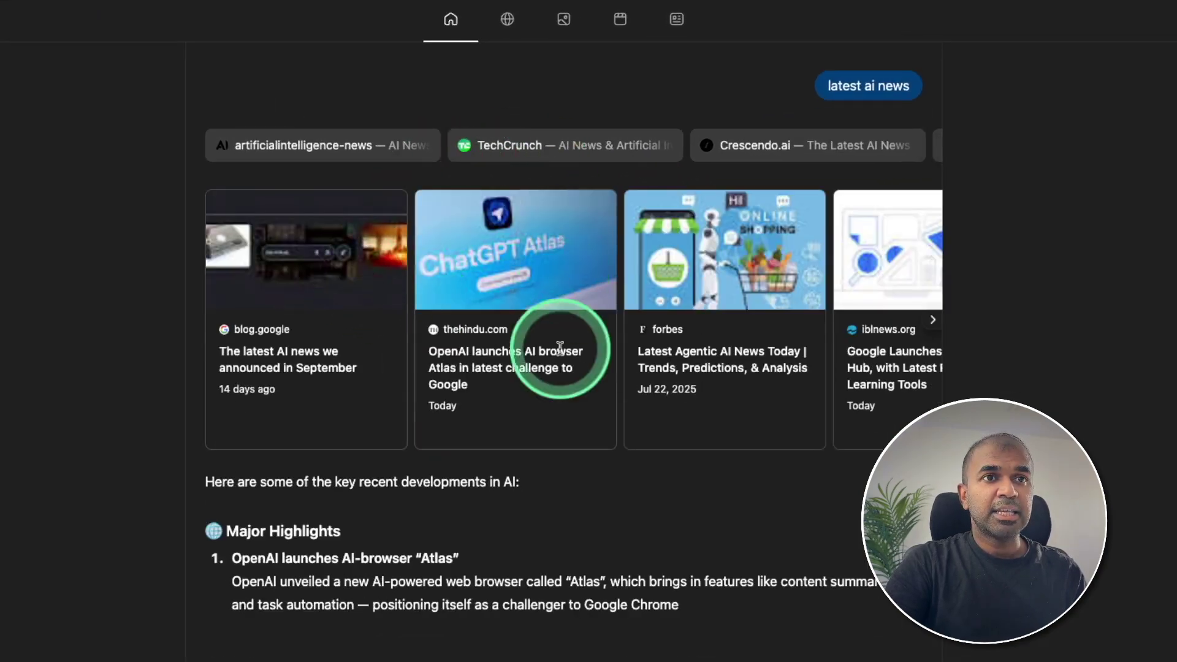
{"action": "scroll", "coordinate": [571, 368], "scroll_direction": "down", "scroll_amount": 2}
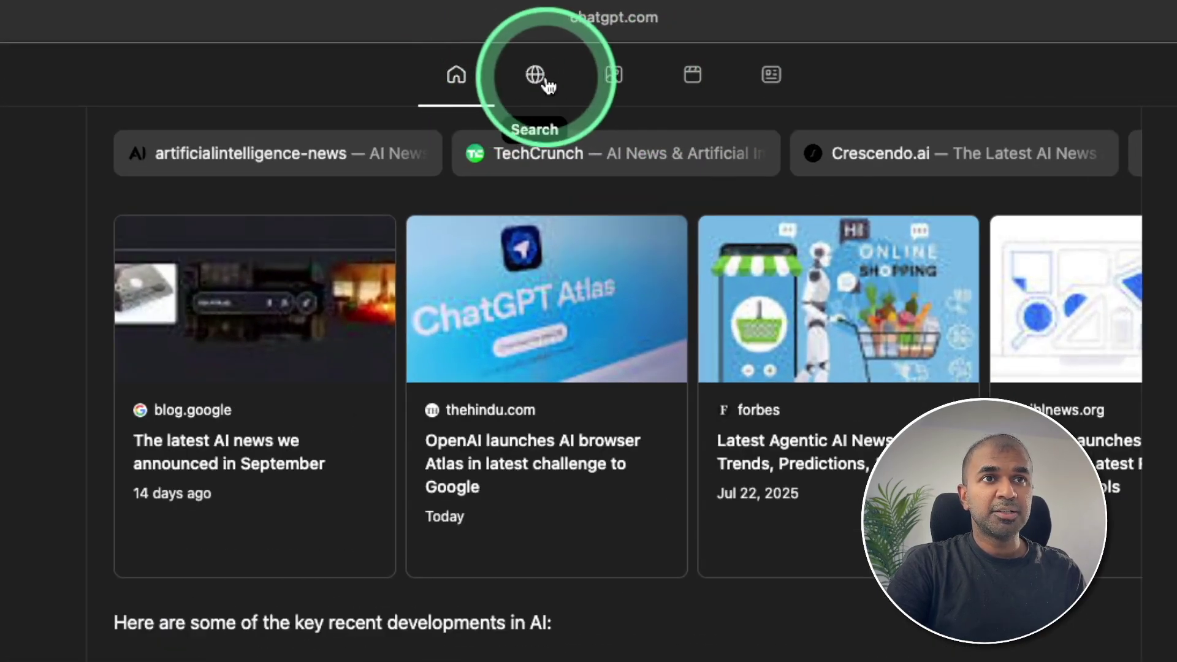
- Cycle through the Search, Images, Videos and News results, then return to the overview
{"action": "left_click", "coordinate": [542, 75]}
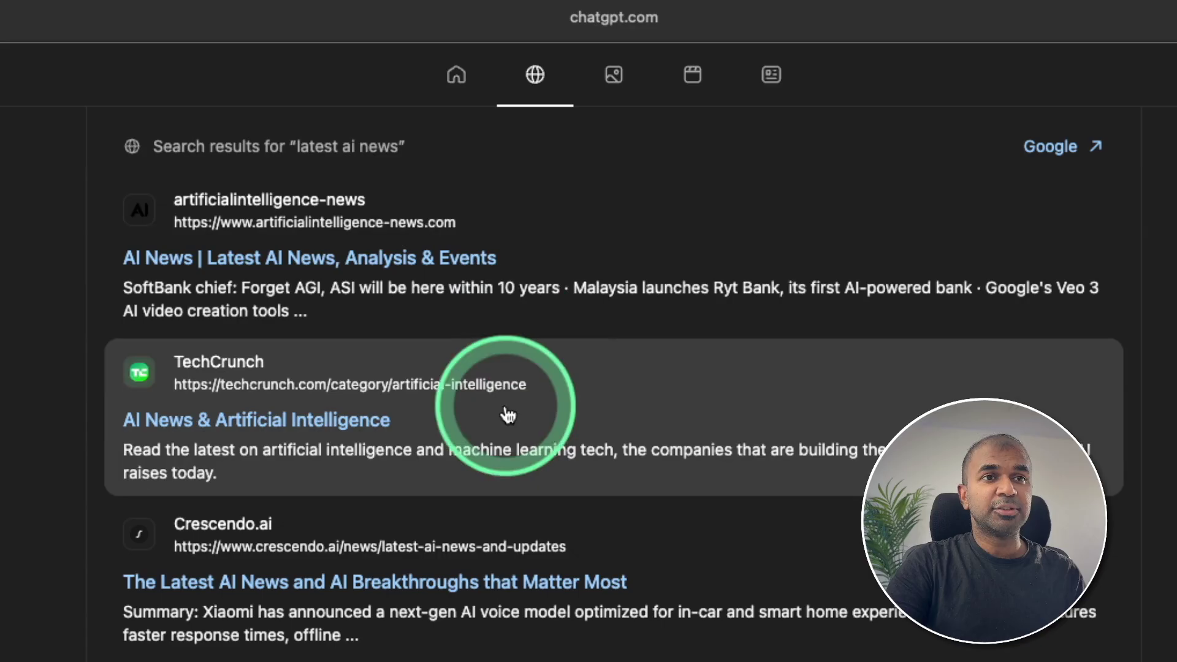
{"action": "scroll", "coordinate": [504, 413], "scroll_direction": "down", "scroll_amount": 3}
{"action": "scroll", "coordinate": [500, 421], "scroll_direction": "up", "scroll_amount": 3}
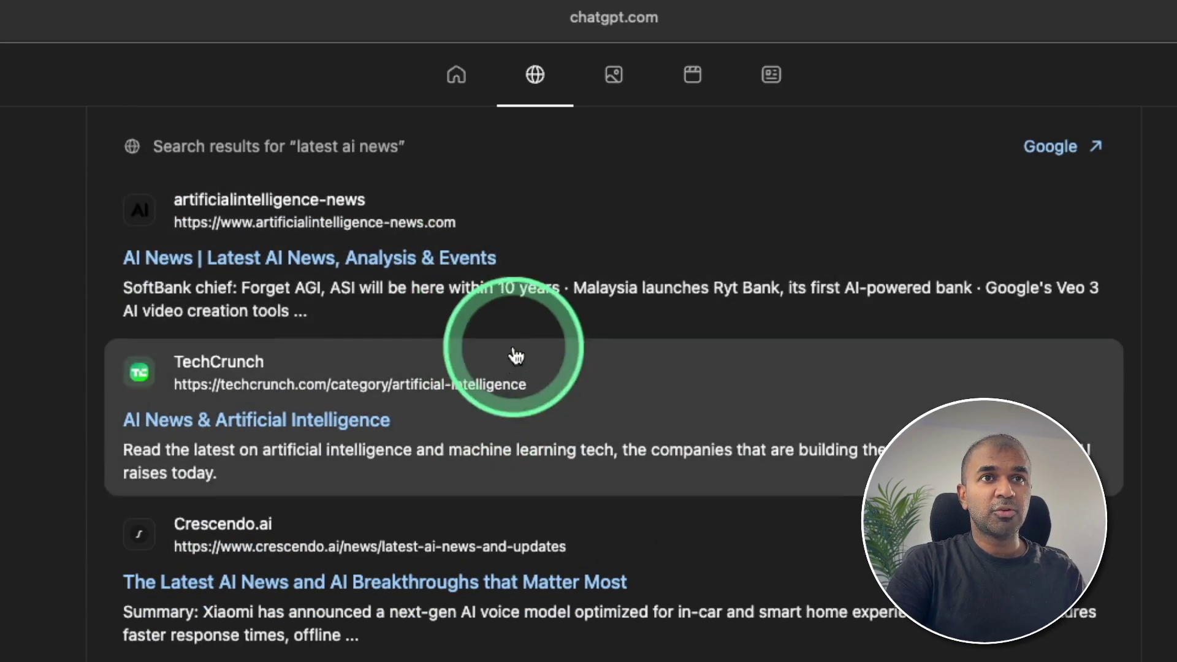
{"action": "left_click", "coordinate": [614, 85]}
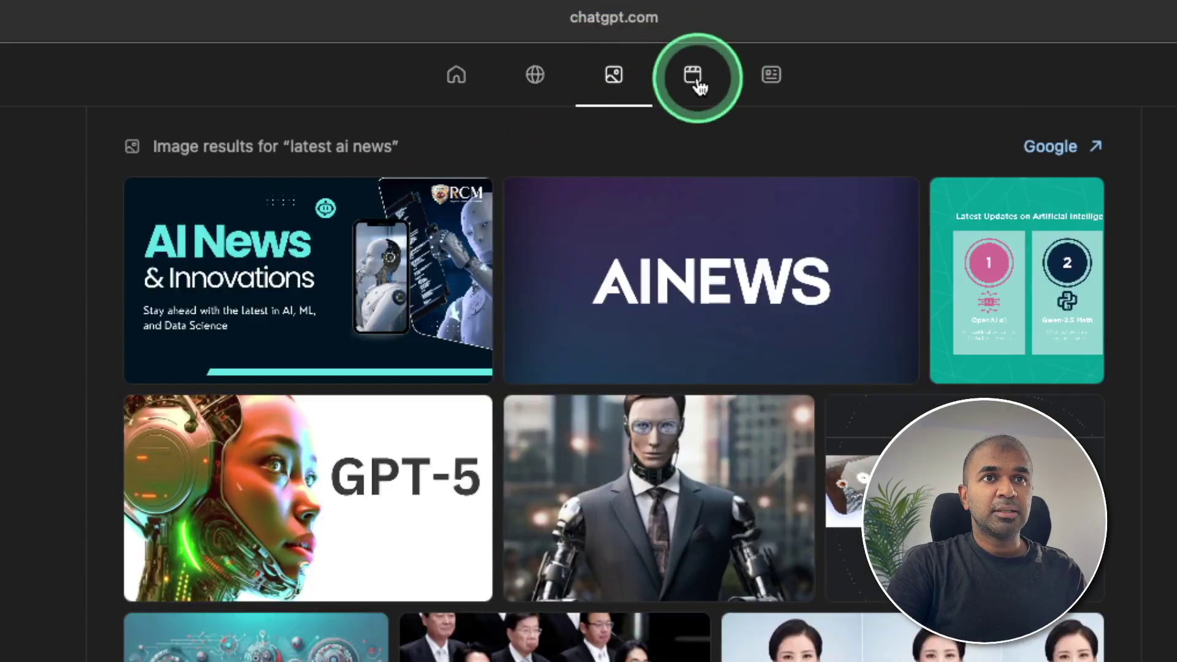
{"action": "left_click", "coordinate": [695, 85]}
{"action": "left_click", "coordinate": [770, 76]}
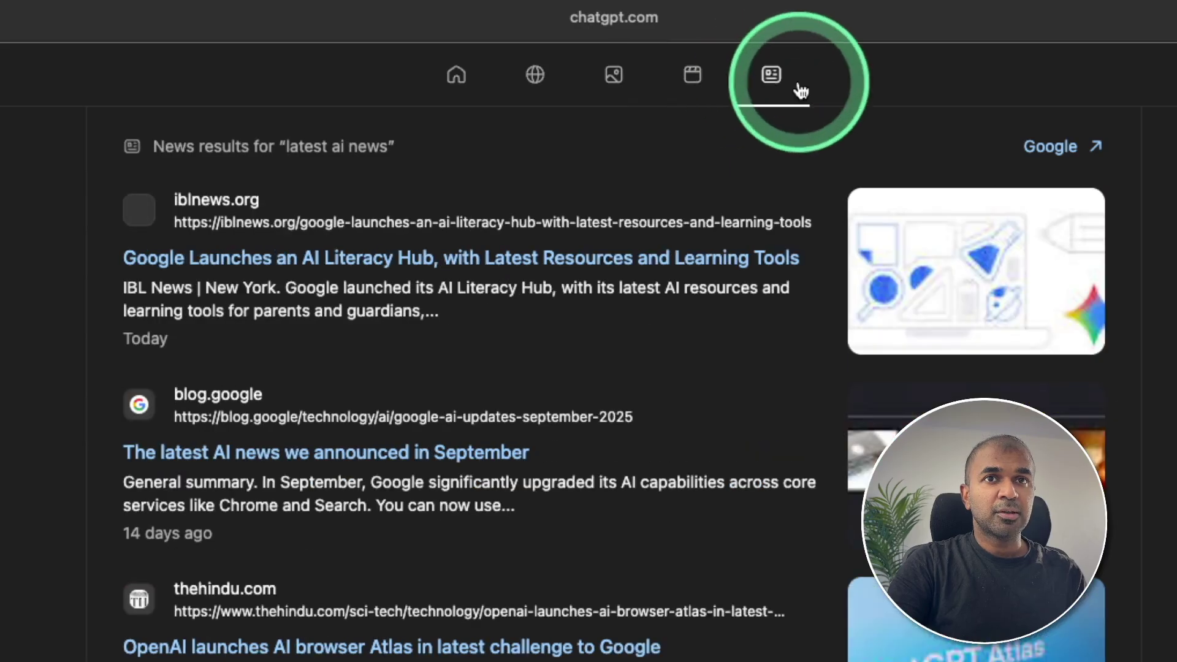
{"action": "left_click", "coordinate": [1032, 153]}
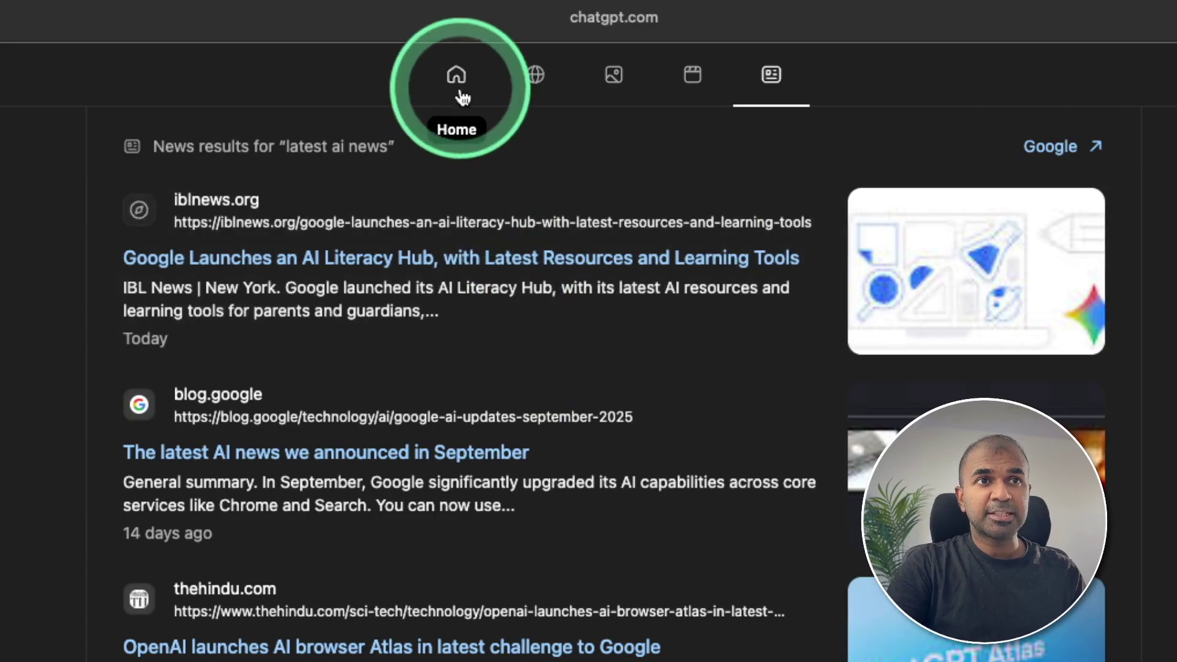
{"action": "left_click", "coordinate": [463, 98]}
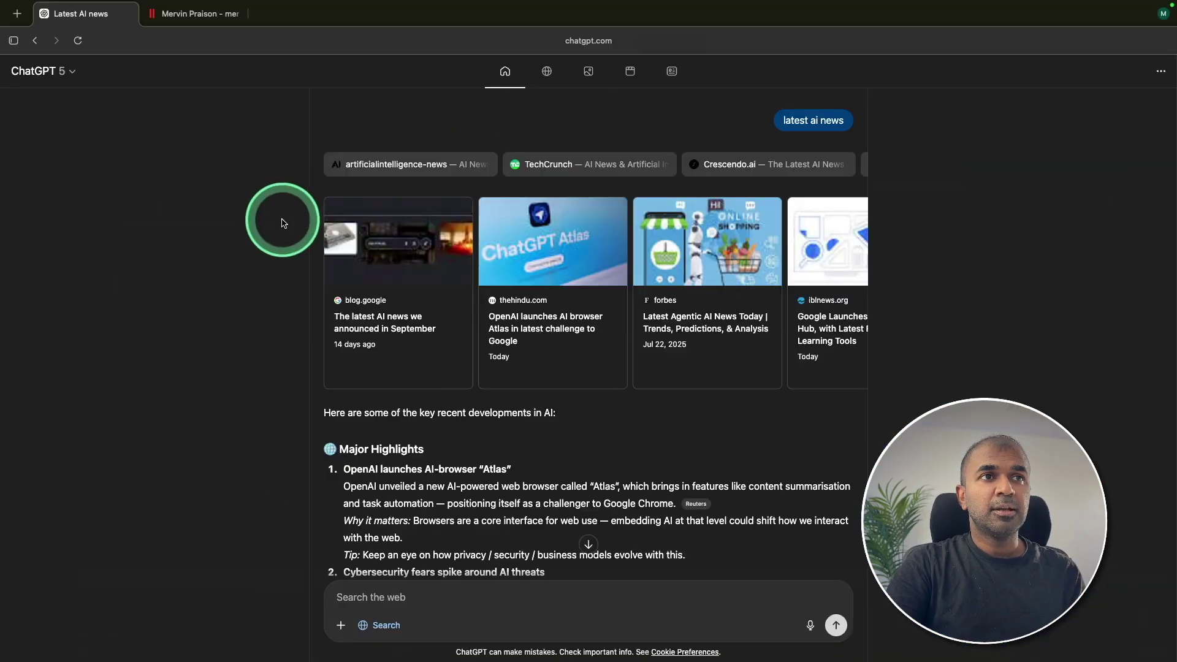
- In a new tab, ask ChatGPT 'Find ai news i viewed from browsing history and surface it'
{"action": "key", "text": "super+t"}
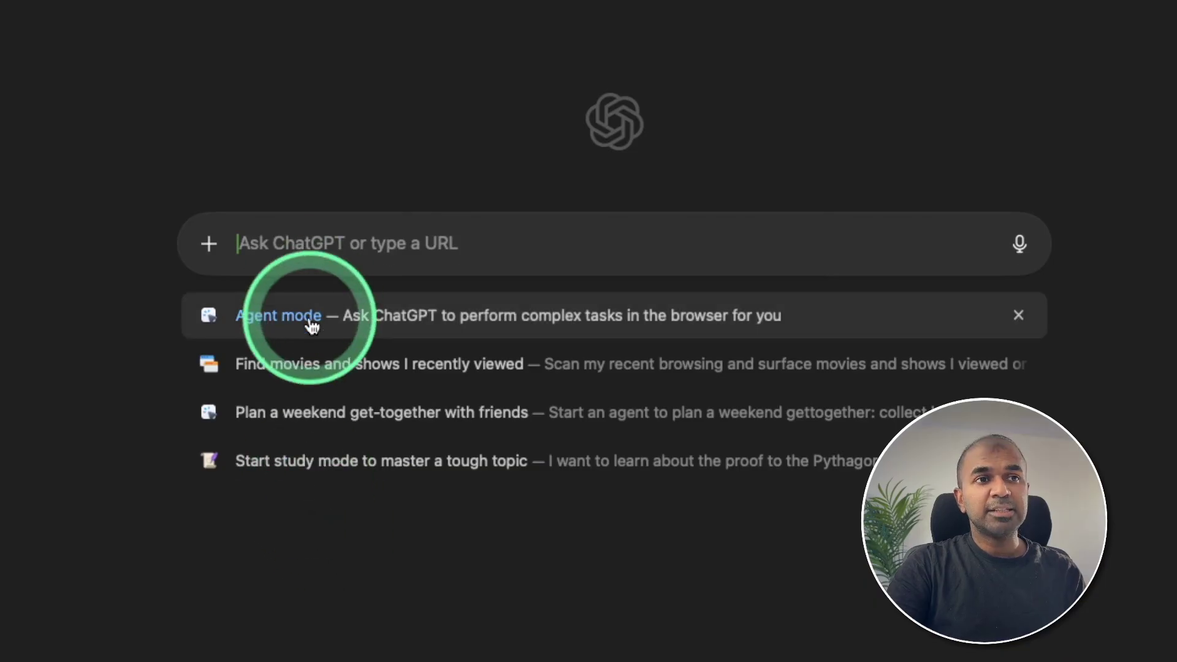
{"action": "mouse_move", "coordinate": [358, 372]}
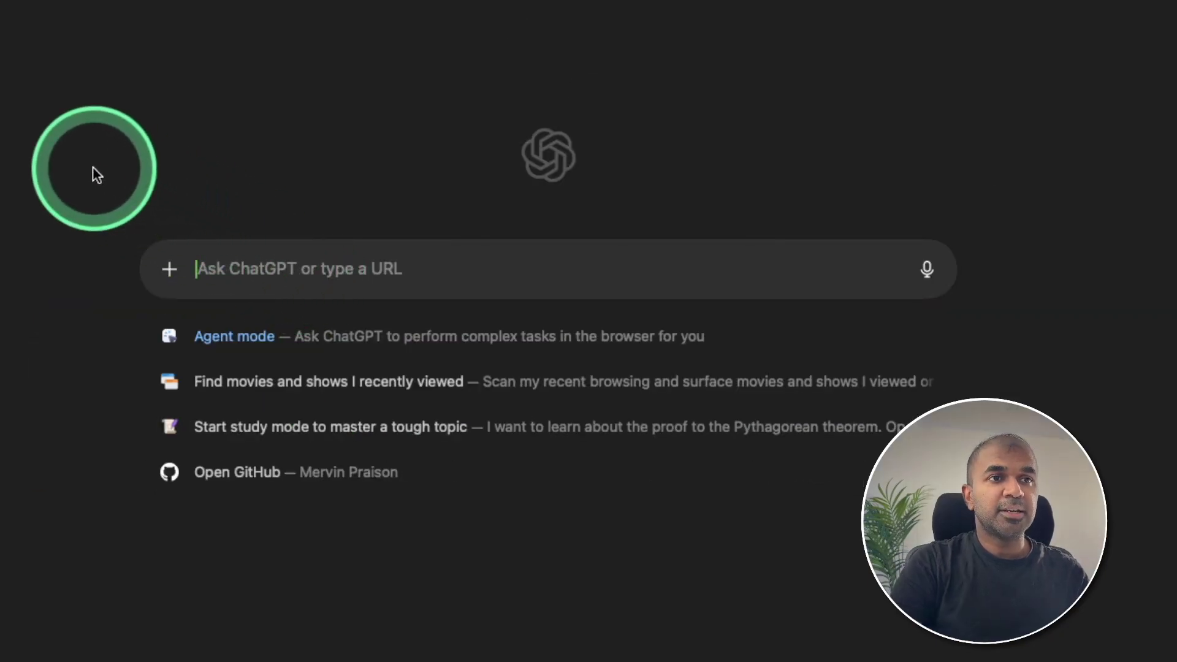
{"action": "type", "text": "Find ai news i viewed from browsing history and surface it"}
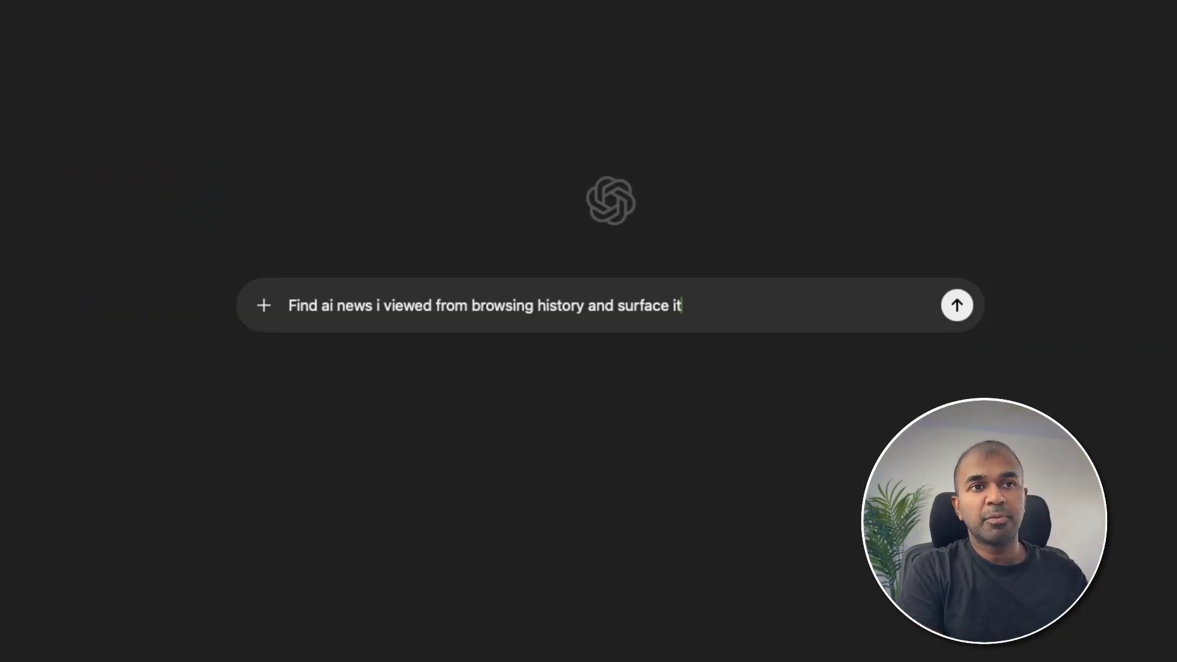
{"action": "key", "text": "Return"}
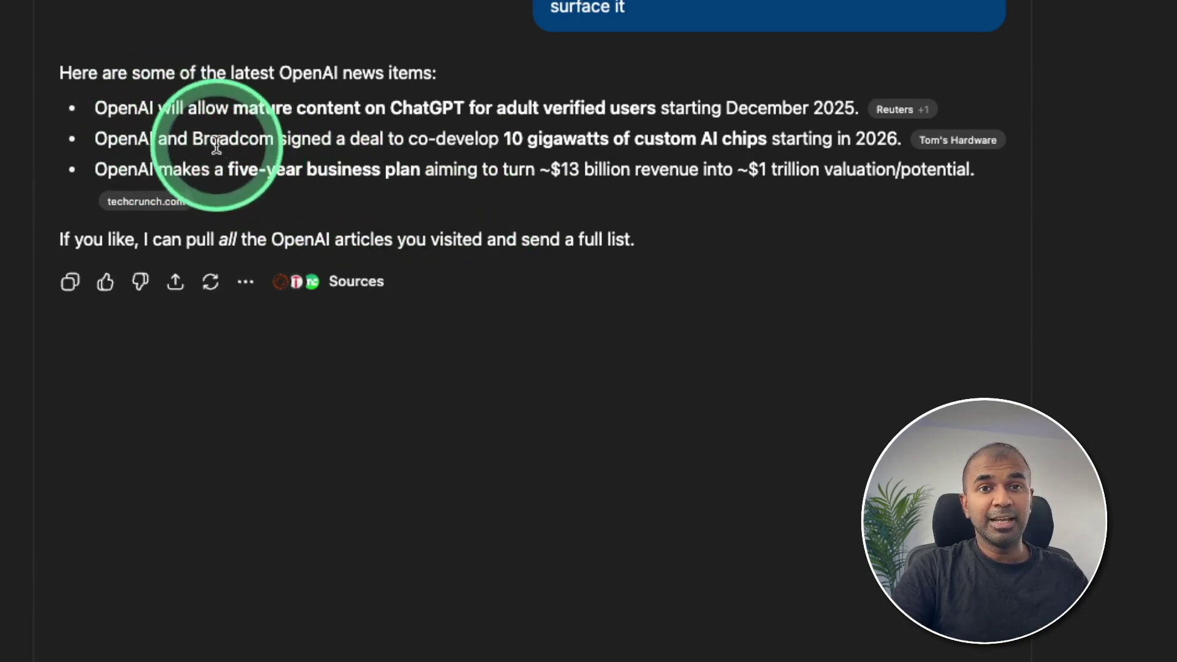
- Open the Tom's Hardware and techcrunch.com source articles from the answer
{"action": "left_click", "coordinate": [959, 149]}
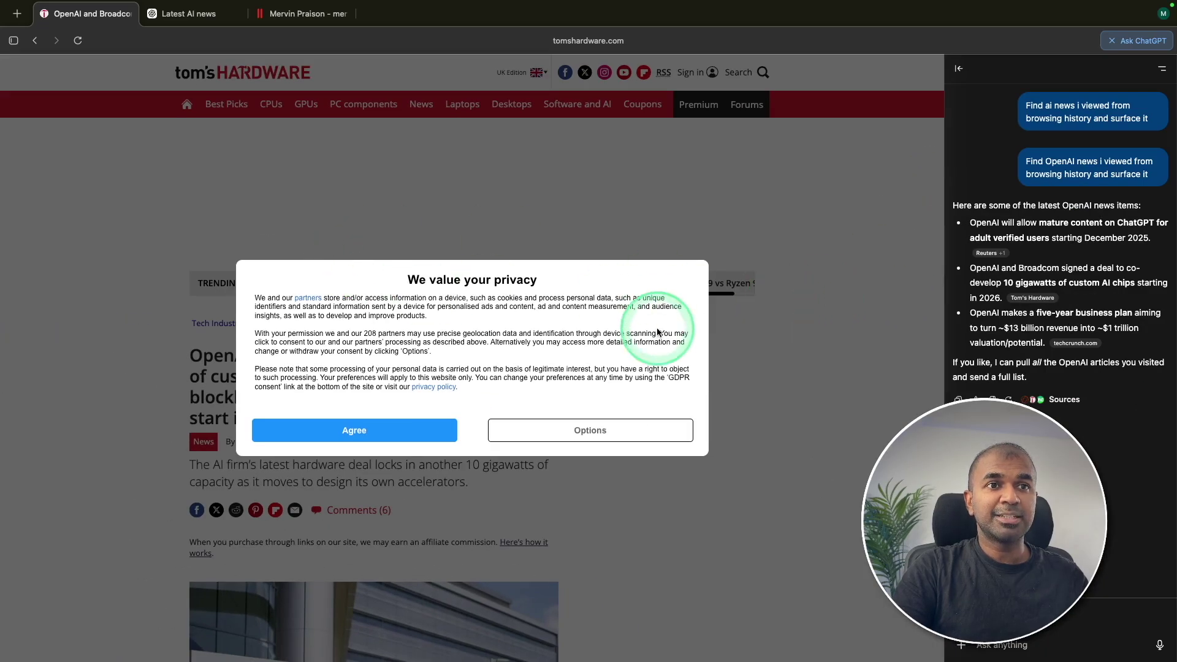
{"action": "scroll", "coordinate": [580, 288], "scroll_direction": "down", "scroll_amount": 20}
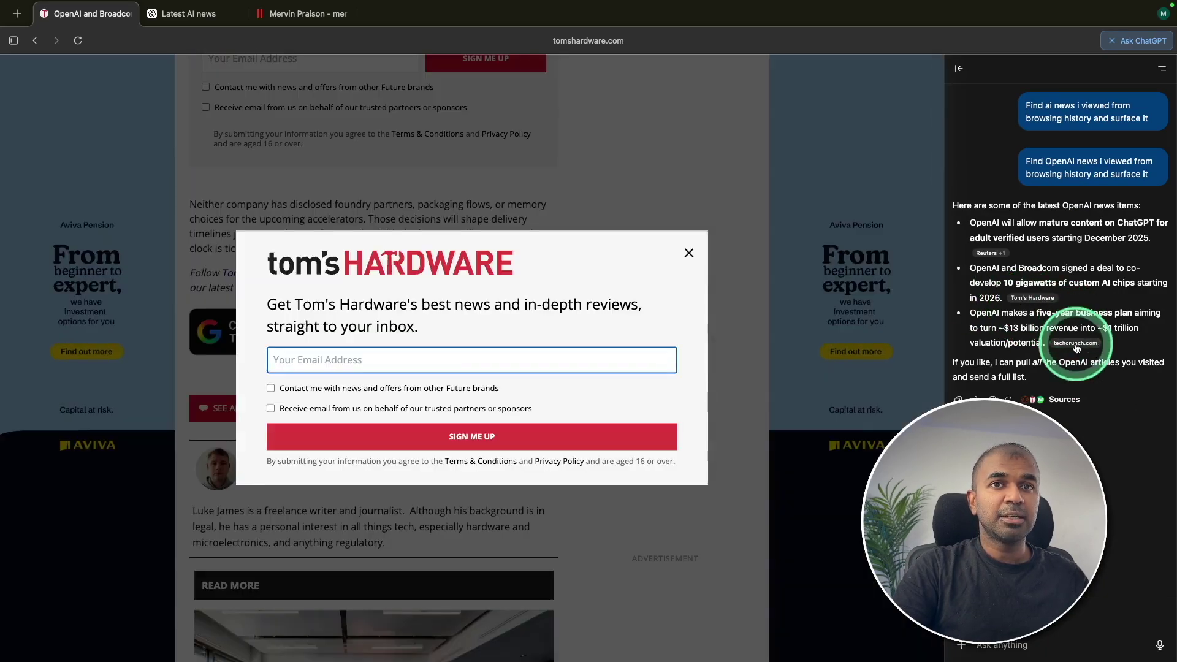
{"action": "left_click", "coordinate": [1074, 343]}
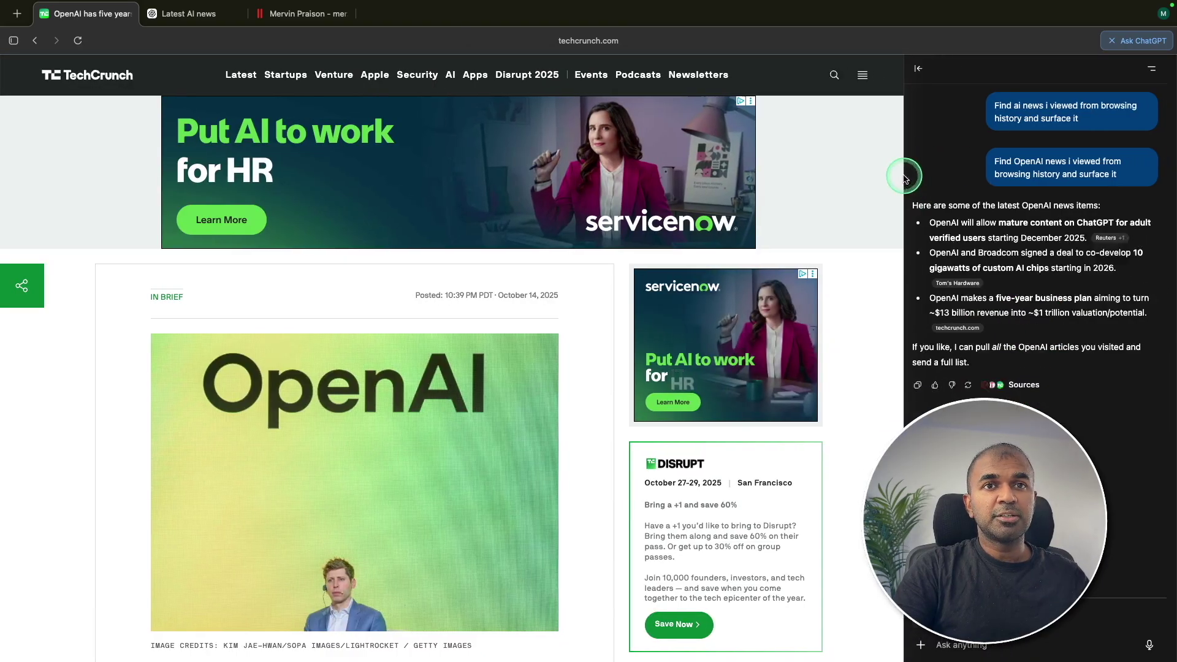
- Widen the assistant sidebar to half the window and ask about the TechCrunch article's key news
{"action": "left_click_drag", "start_coordinate": [941, 168], "coordinate": [671, 175]}
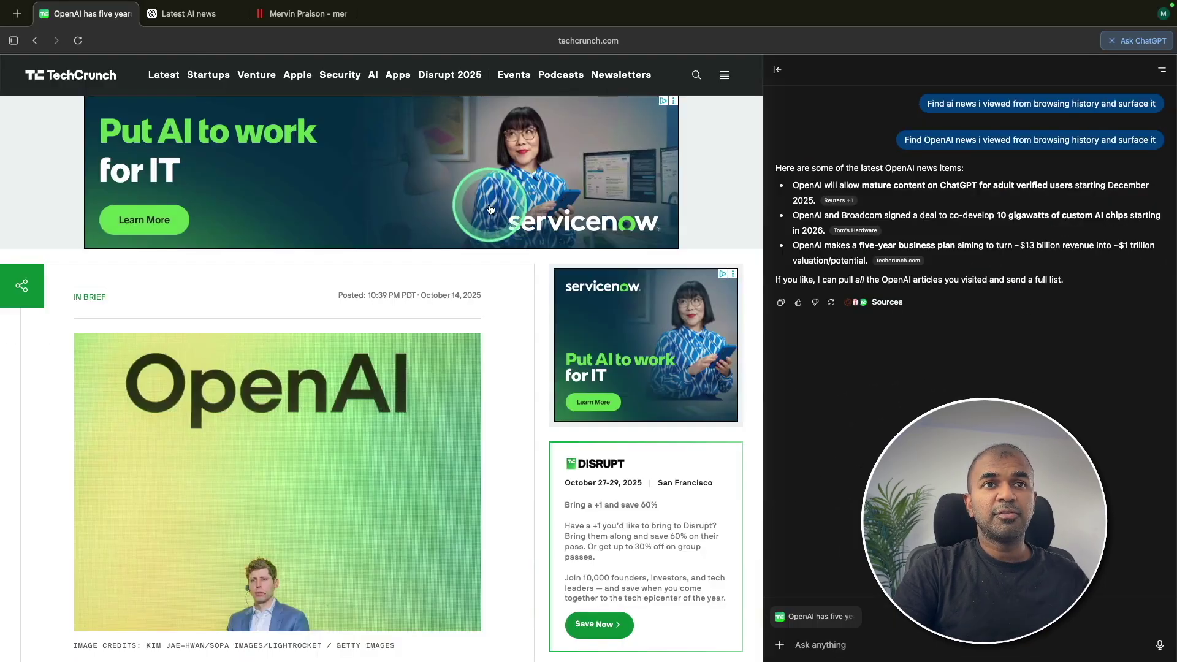
{"action": "scroll", "coordinate": [473, 222], "scroll_direction": "down", "scroll_amount": 6}
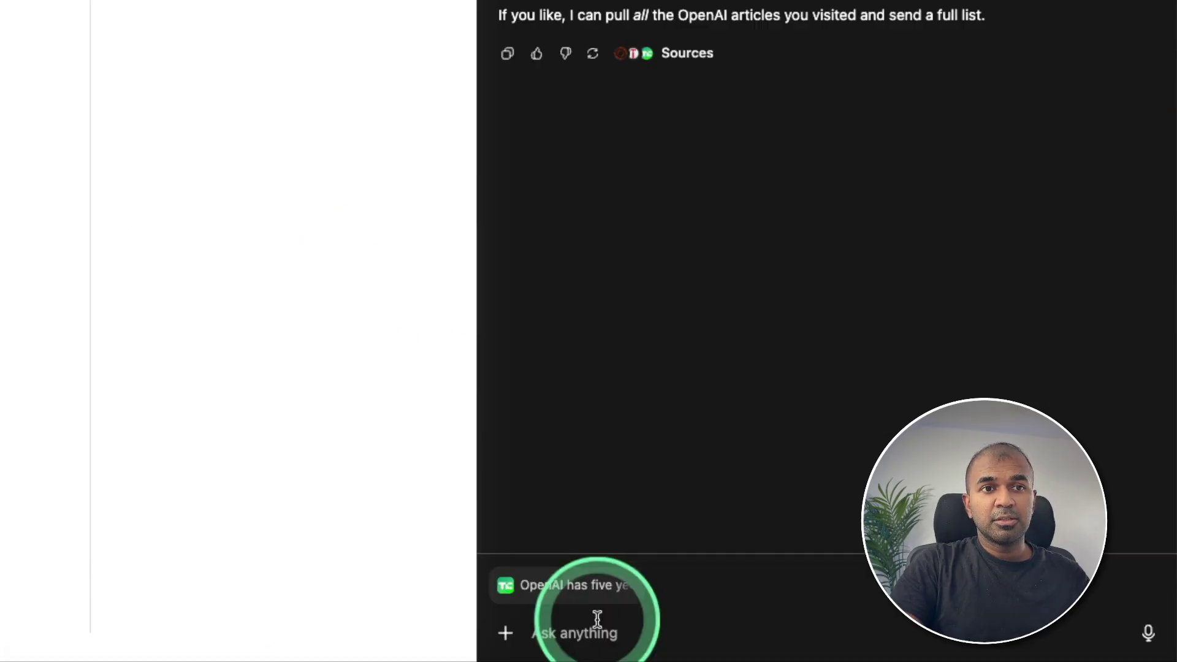
{"action": "mouse_move", "coordinate": [834, 611]}
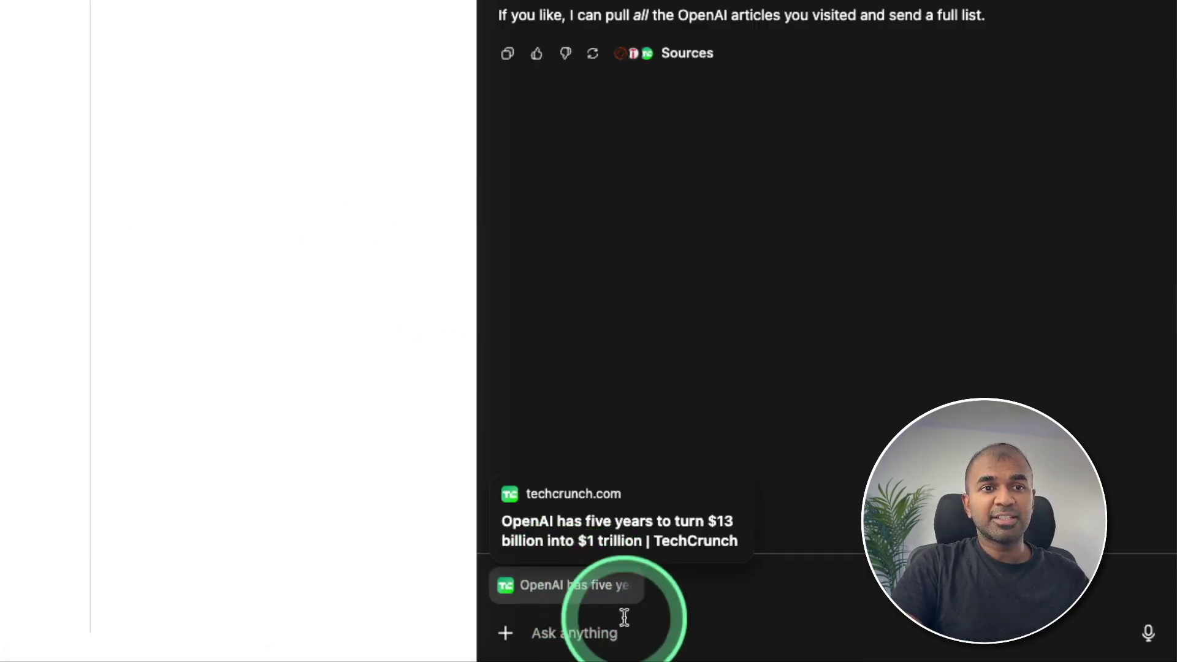
{"action": "left_click", "coordinate": [614, 633]}
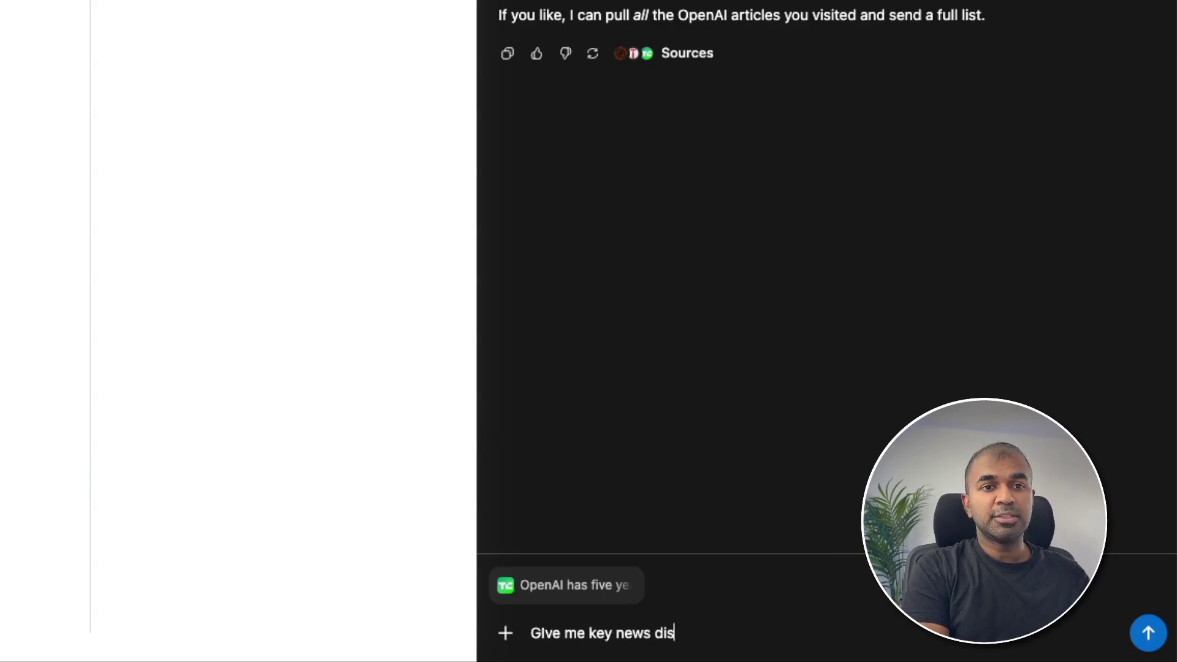
{"action": "key", "text": "Return"}
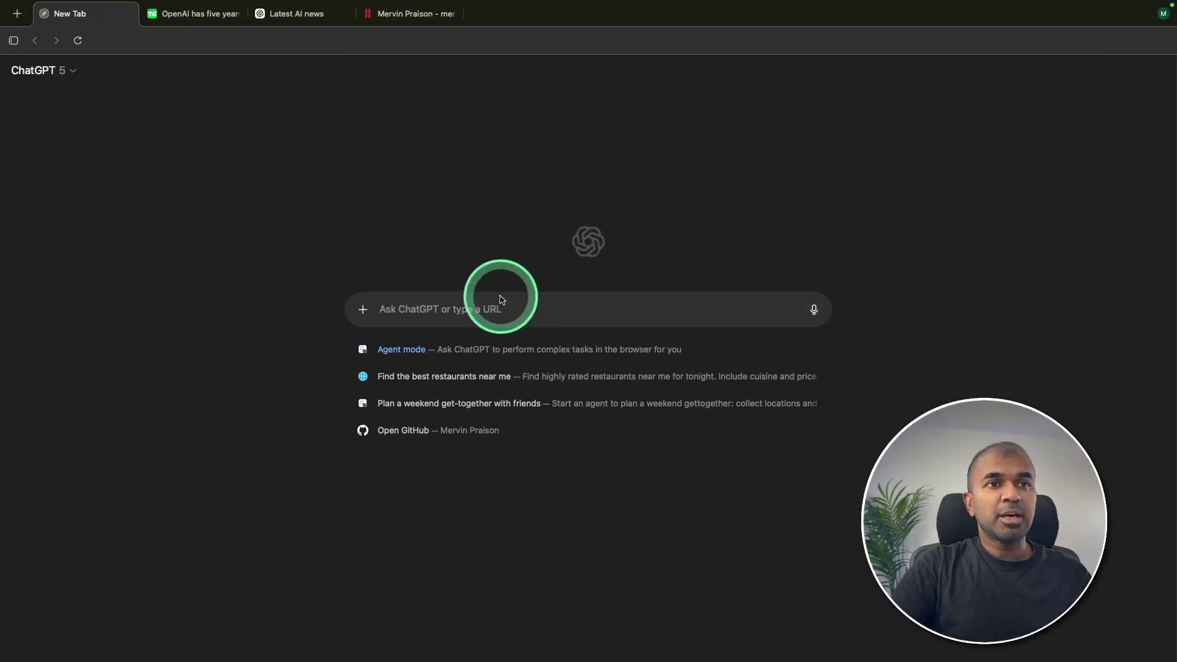
- Open the GitHub profile and view the 2024 and earlier contribution graphs
{"action": "left_click", "coordinate": [481, 305]}
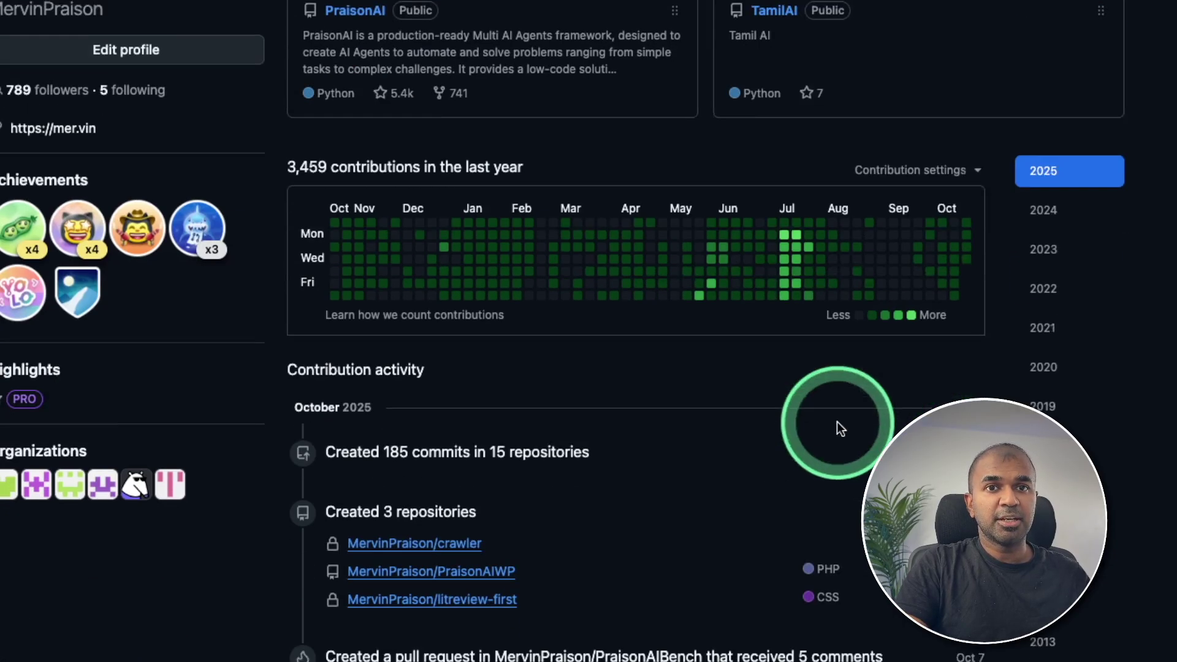
{"action": "left_click", "coordinate": [1043, 376]}
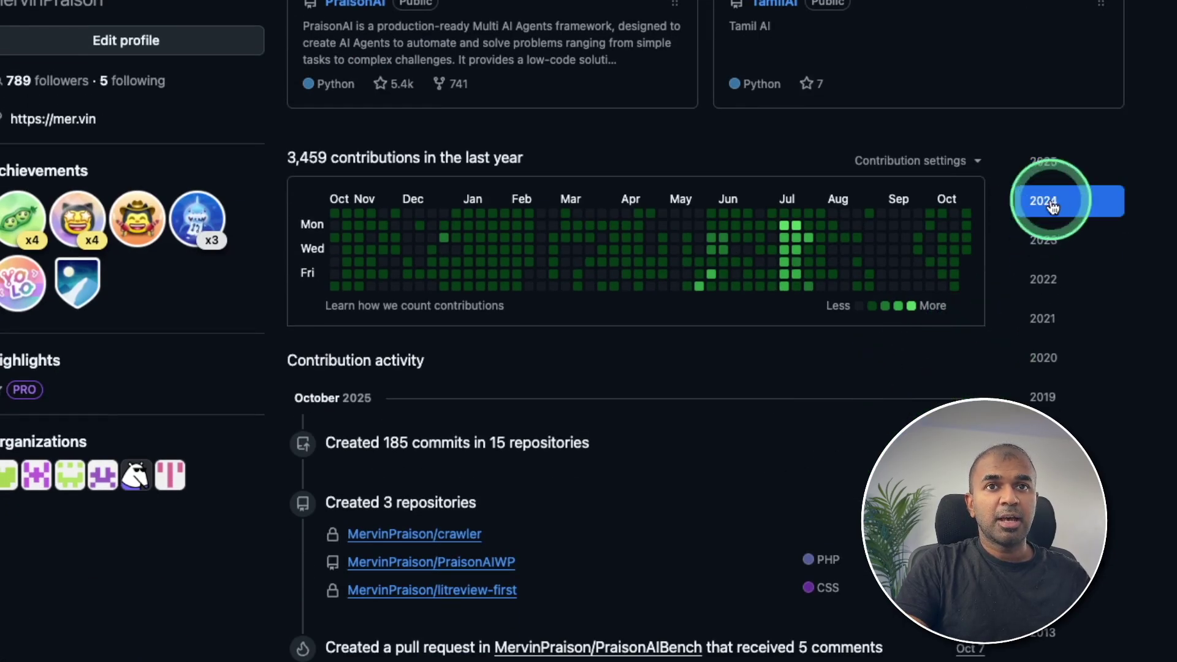
{"action": "left_click", "coordinate": [1043, 414]}
- Return to the 2025 graph and ask the sidebar for total contributions in the last 12 months
{"action": "left_click", "coordinate": [1044, 162]}
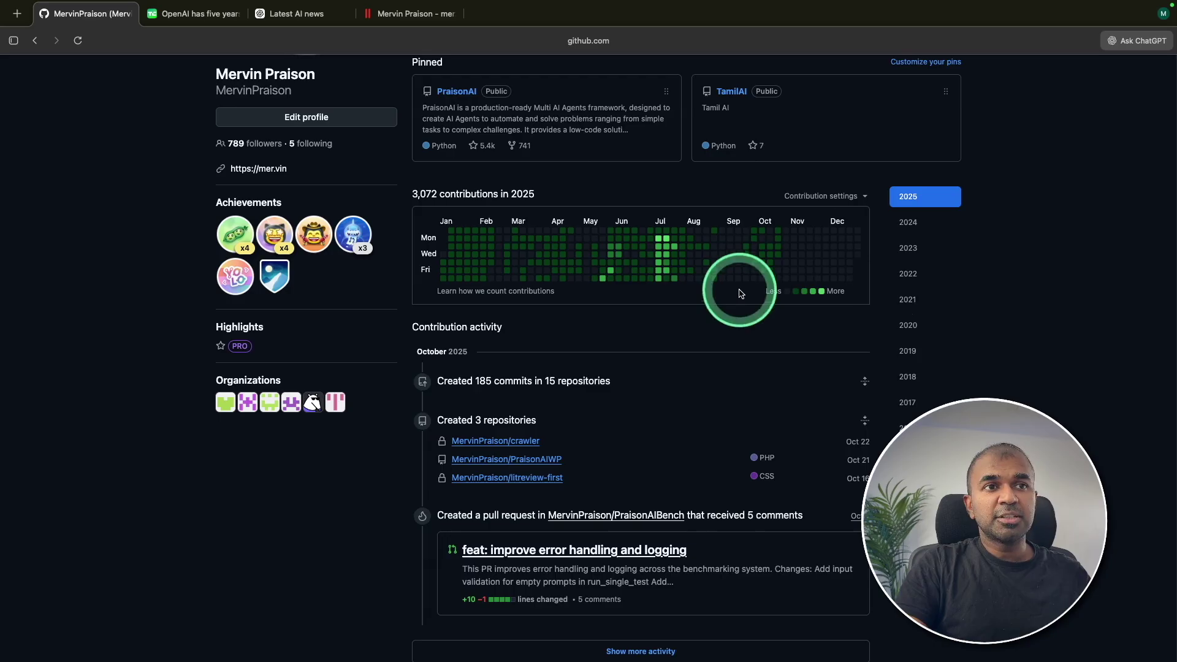
{"action": "scroll", "coordinate": [740, 293], "scroll_direction": "up", "scroll_amount": 5}
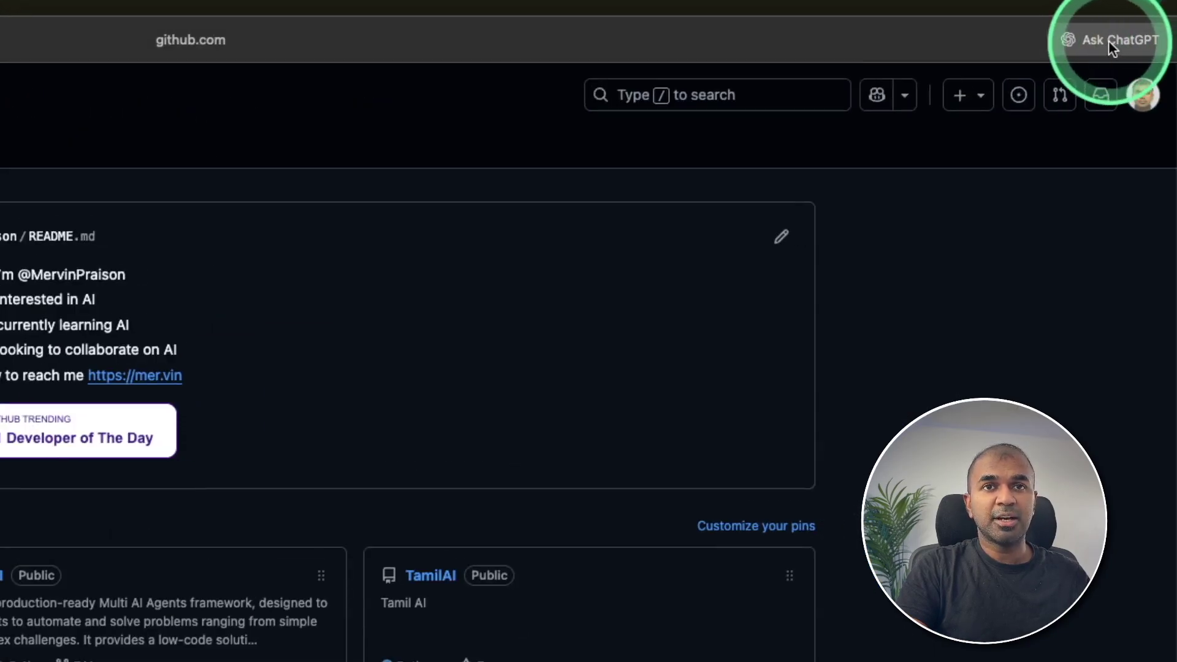
{"action": "left_click", "coordinate": [1109, 40]}
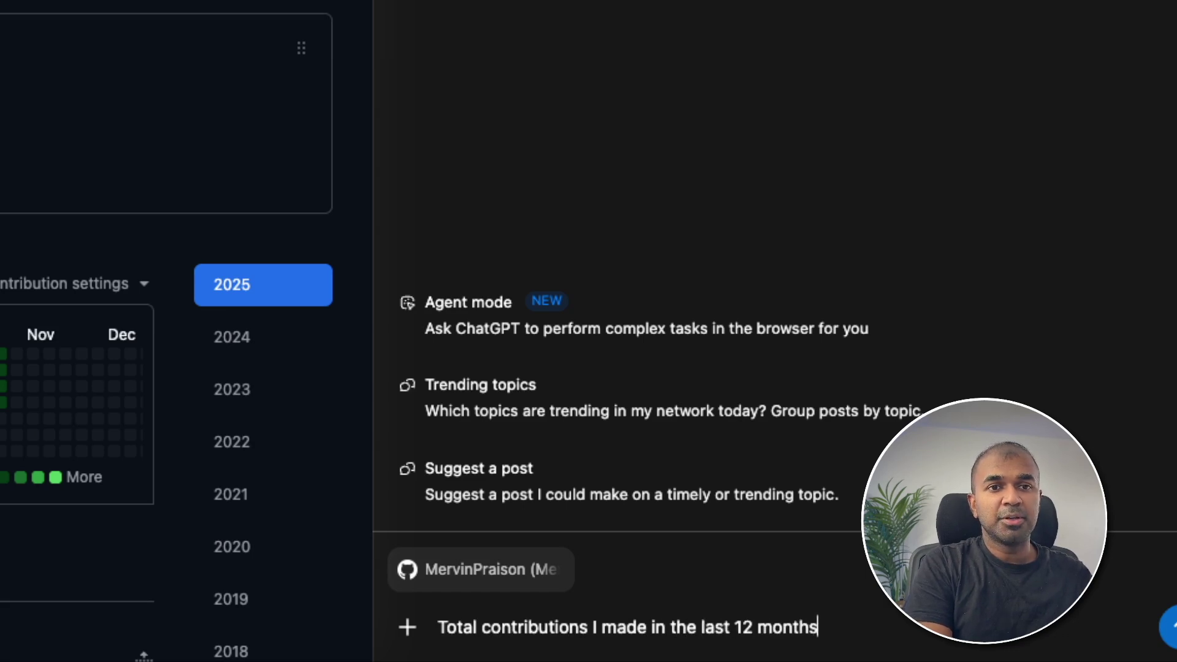
{"action": "left_click", "coordinate": [627, 627]}
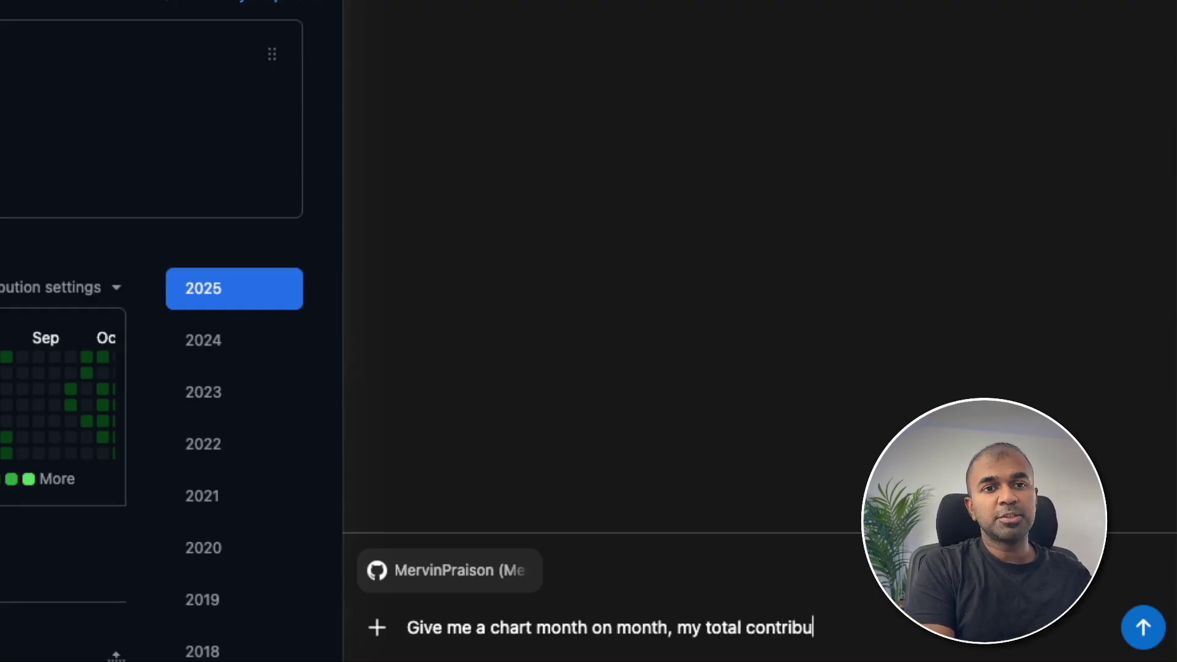
- Ask the sidebar for a month-on-month contributions chart, then ask it to verify the contributions
{"action": "type", "text": "onth"}
{"action": "key", "text": "Return"}
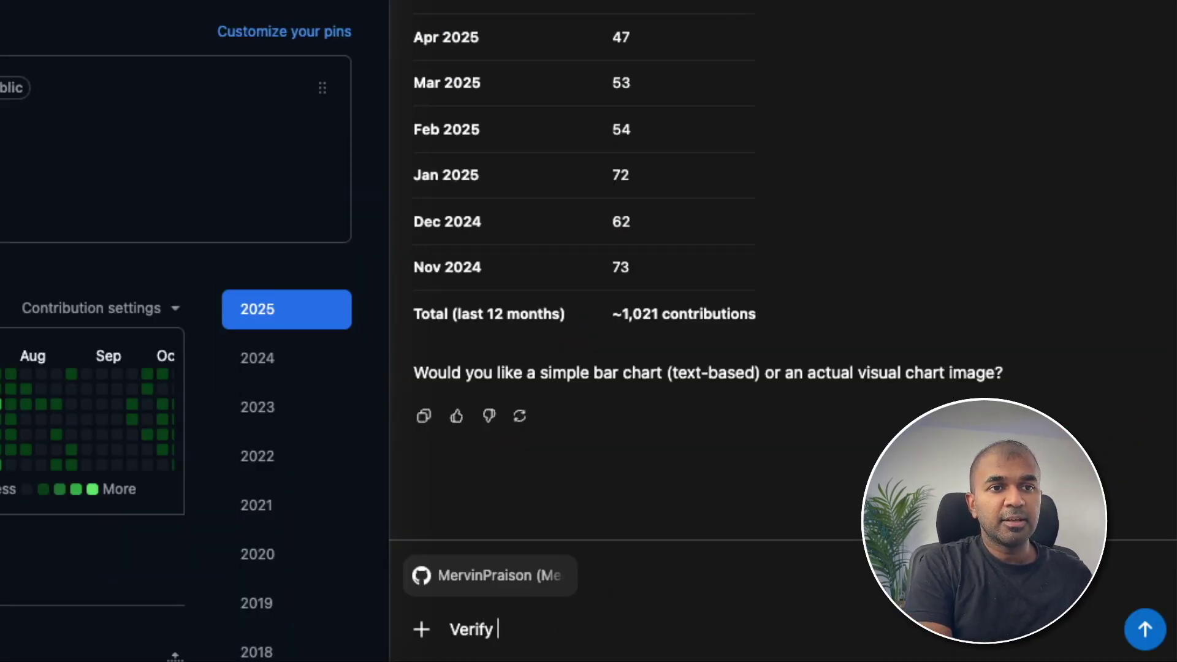
{"action": "type", "text": "Verify again the co"}
{"action": "type", "text": "ntributions"}
{"action": "key", "text": "Return"}
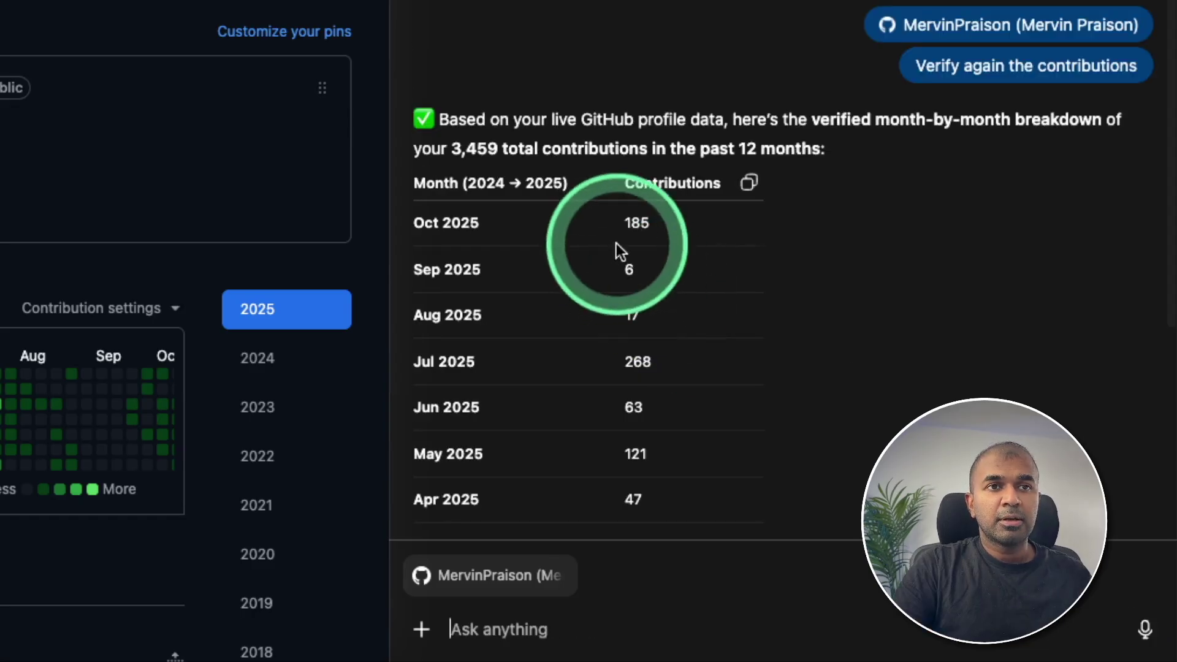
- Confirm generating the visual monthly chart and select part of the chart attachment's title
{"action": "scroll", "coordinate": [644, 381], "scroll_direction": "down", "scroll_amount": 8}
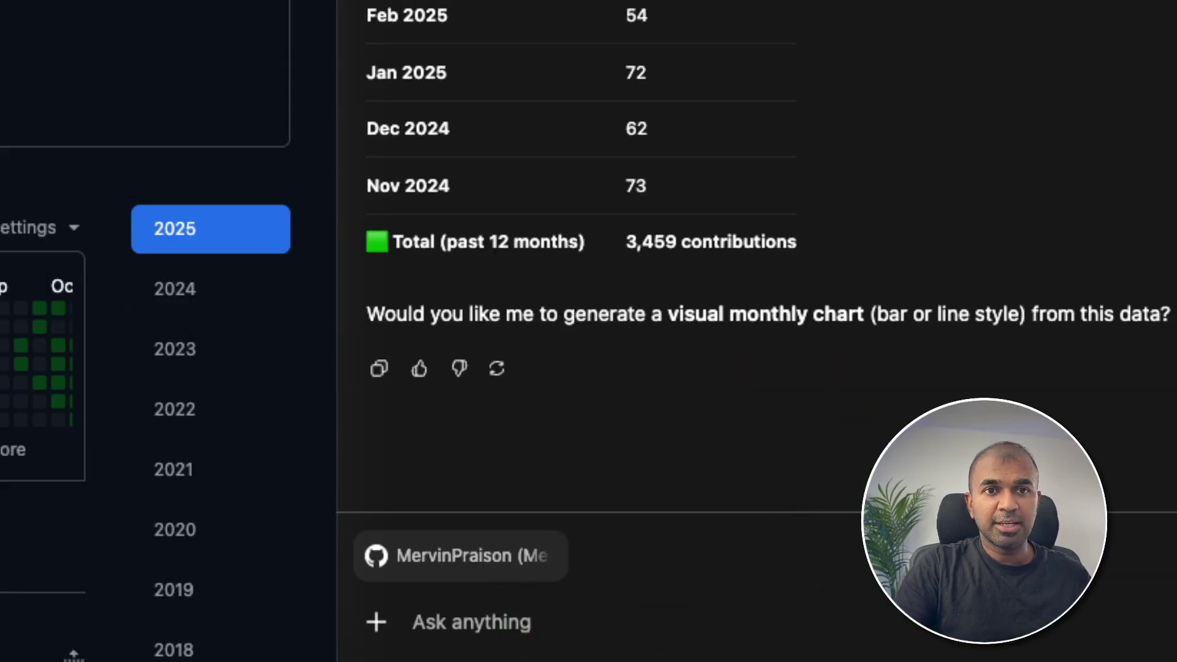
{"action": "key", "text": "Return"}
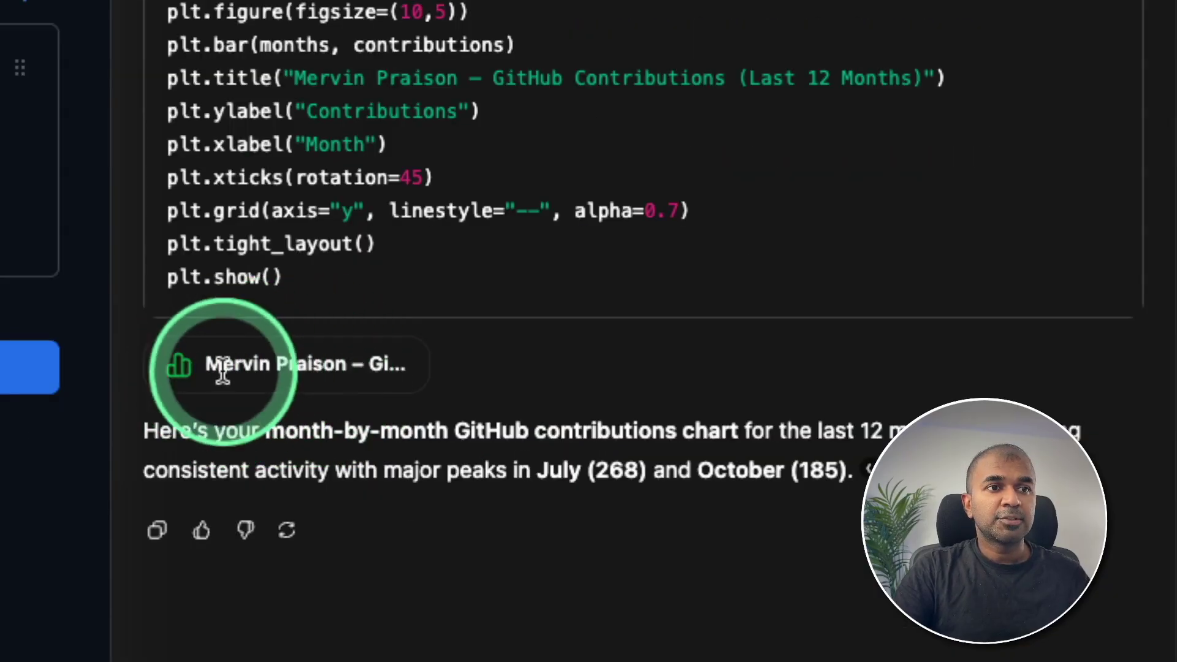
{"action": "left_click_drag", "start_coordinate": [222, 371], "coordinate": [352, 399]}
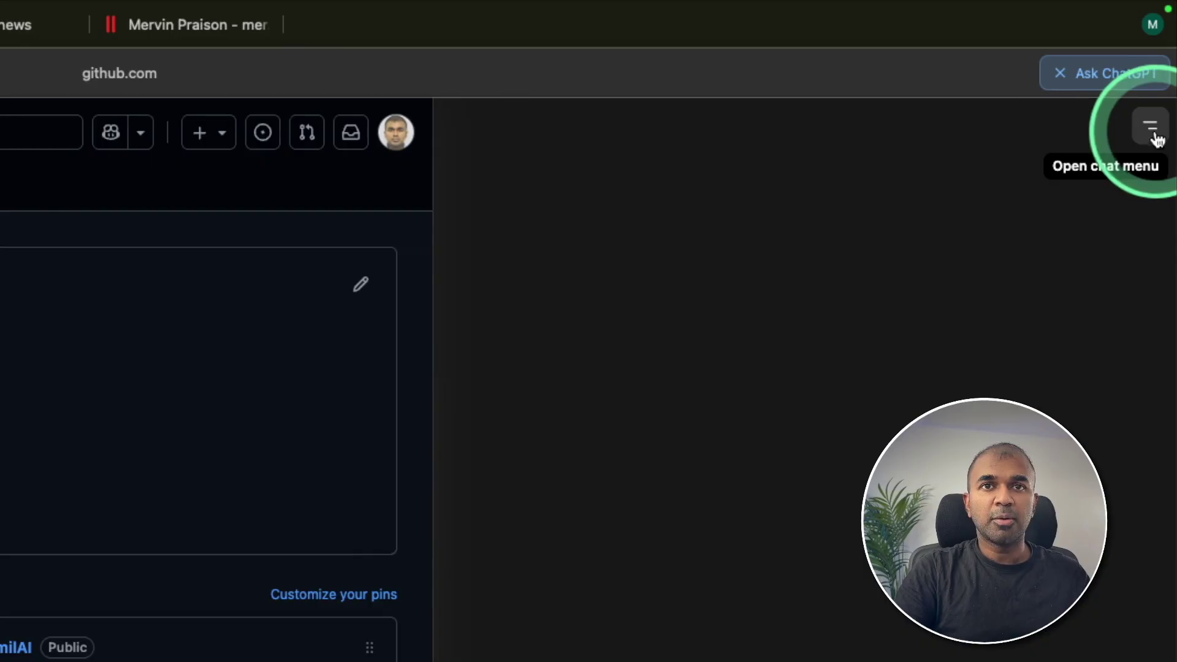
- Use the sidebar chat menu's Switch Chat to open the PR #1080 review conversation
{"action": "left_click", "coordinate": [1149, 135]}
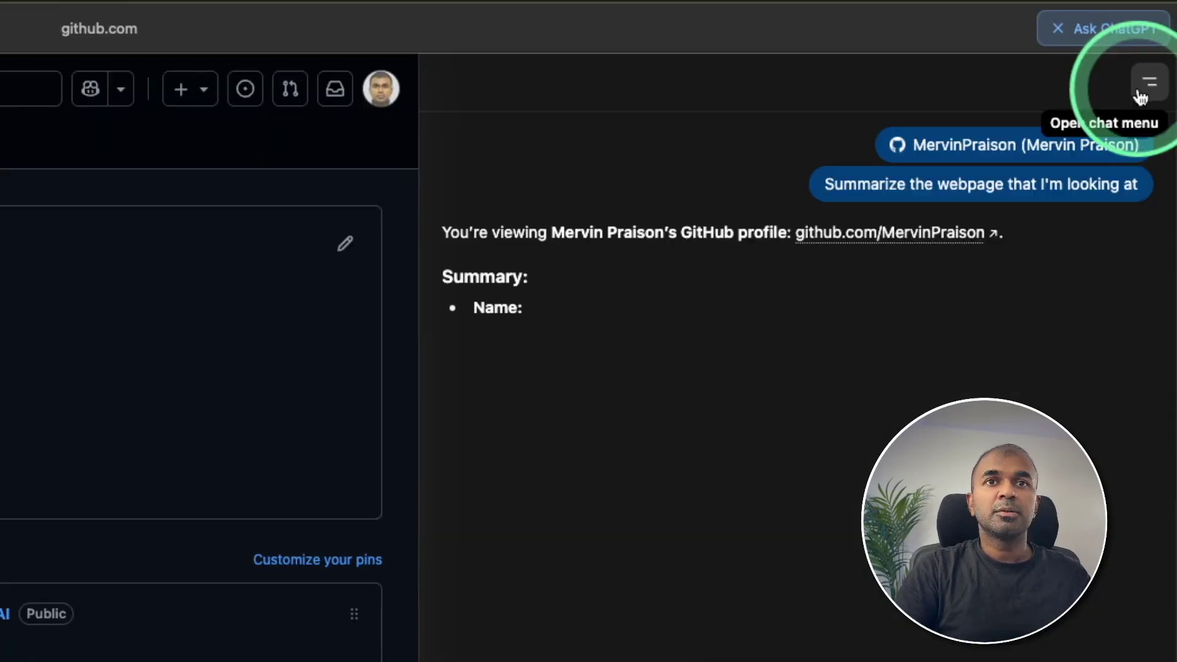
{"action": "left_click", "coordinate": [1149, 127]}
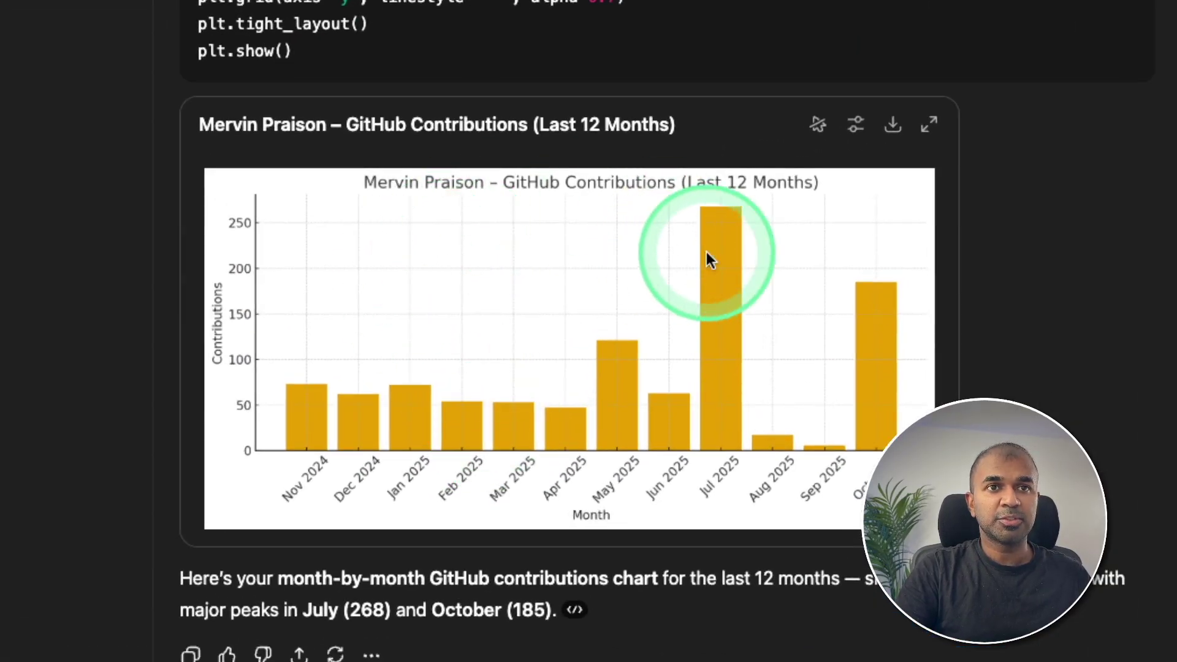
{"action": "scroll", "coordinate": [789, 350], "scroll_direction": "up", "scroll_amount": 2}
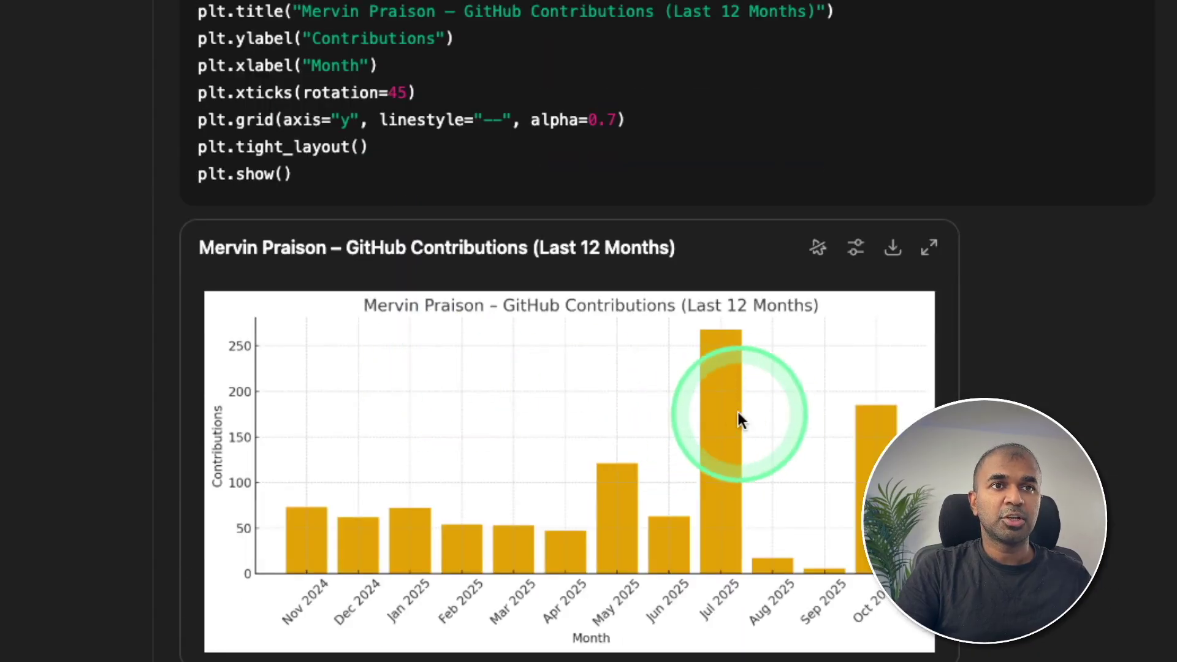
{"action": "scroll", "coordinate": [754, 421], "scroll_direction": "down", "scroll_amount": 5}
{"action": "scroll", "coordinate": [774, 420], "scroll_direction": "down", "scroll_amount": 10}
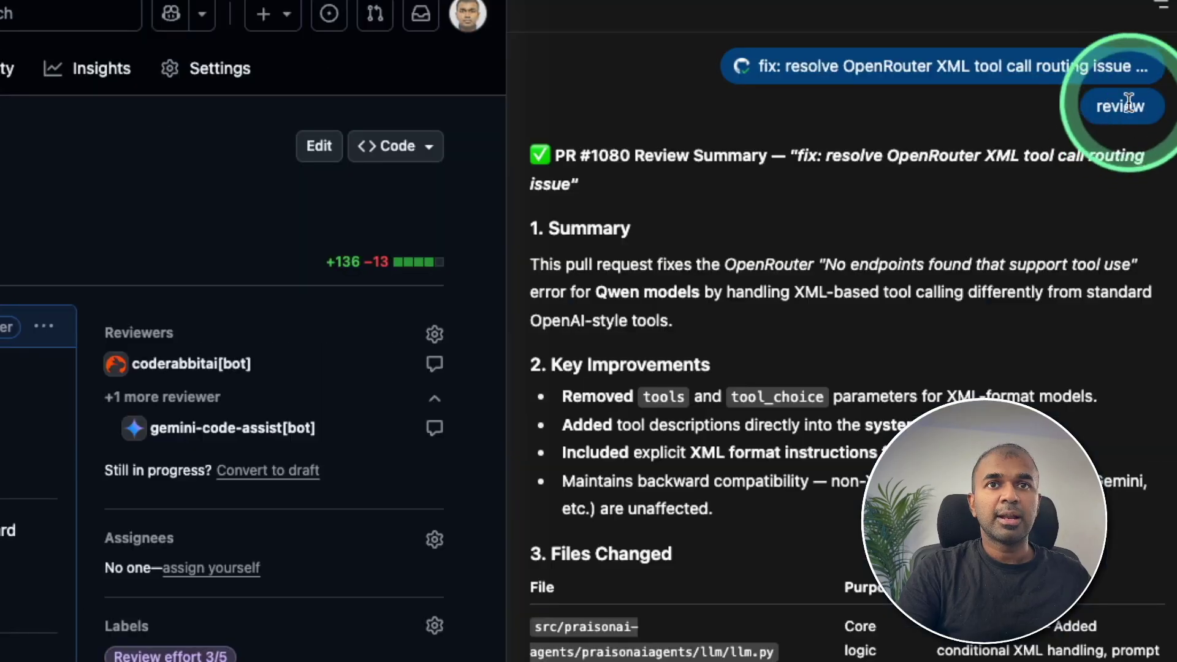
- Scroll the sidebar's PR review down to its 'Approved for merge' Final Verdict
{"action": "scroll", "coordinate": [611, 226], "scroll_direction": "down", "scroll_amount": 10}
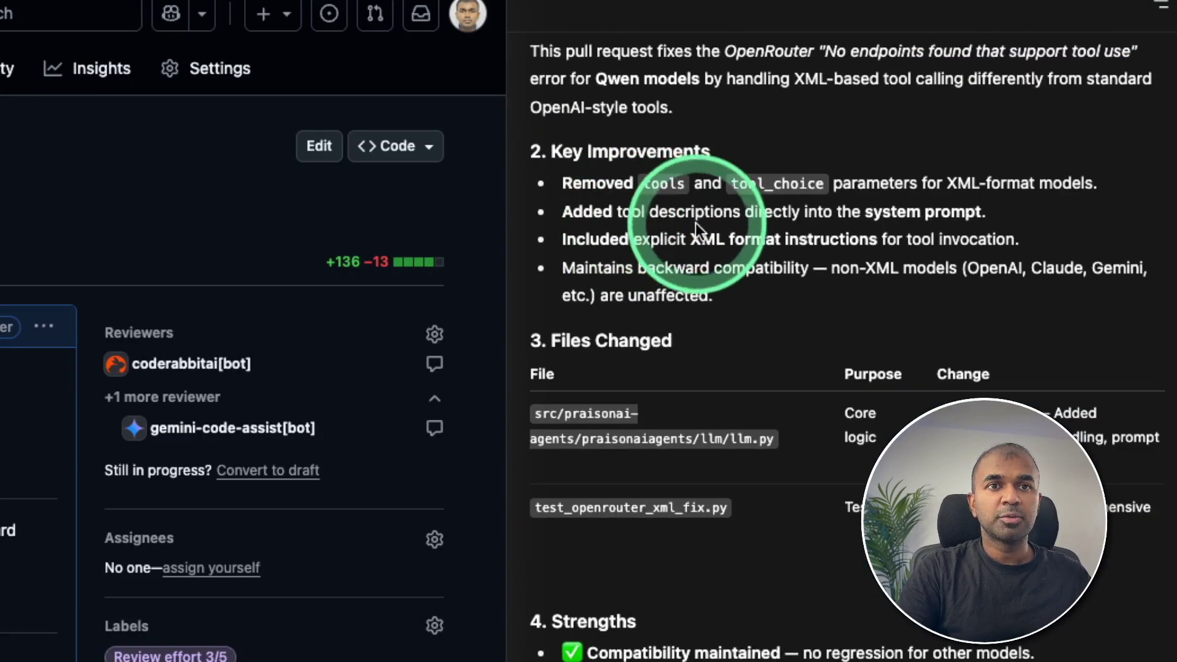
{"action": "scroll", "coordinate": [808, 215], "scroll_direction": "down", "scroll_amount": 3}
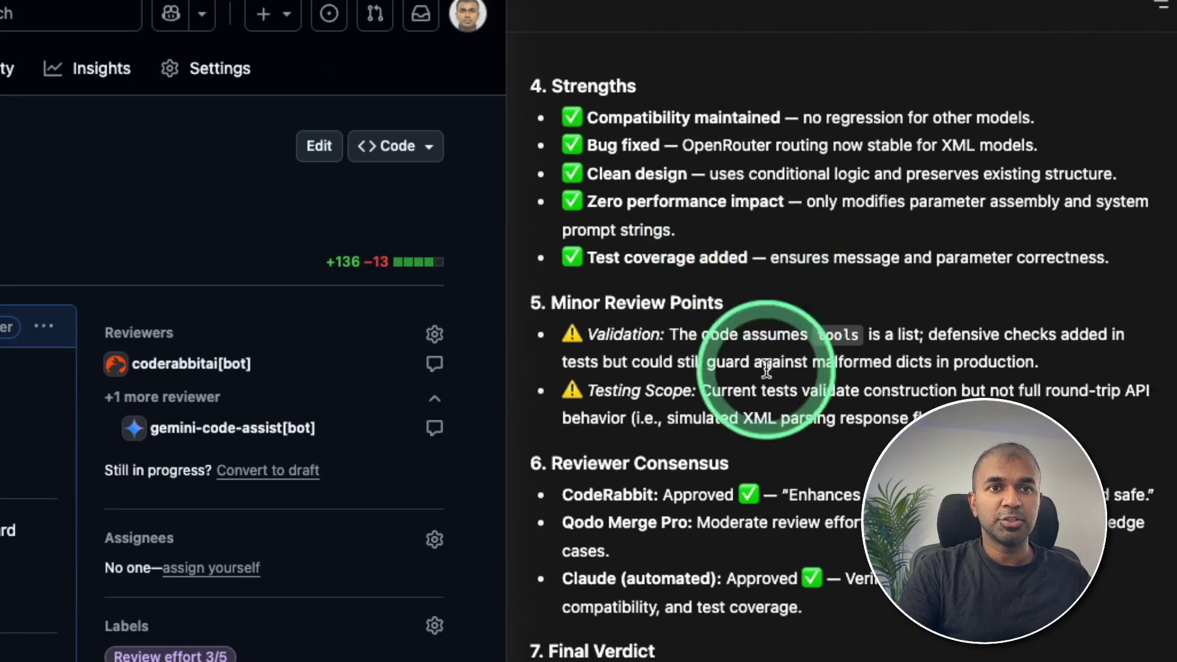
{"action": "scroll", "coordinate": [762, 344], "scroll_direction": "down", "scroll_amount": 5}
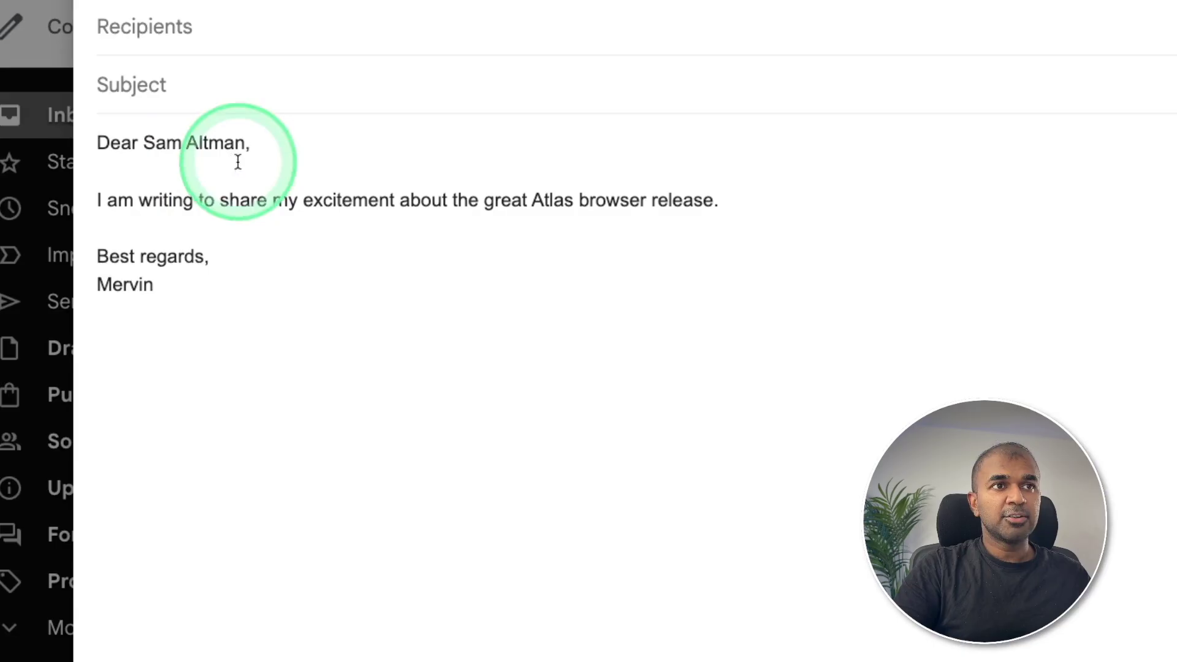
- Have Atlas rewrite the draft body with more detail and key points, replacing the original text
{"action": "left_click_drag", "start_coordinate": [144, 219], "coordinate": [111, 189]}
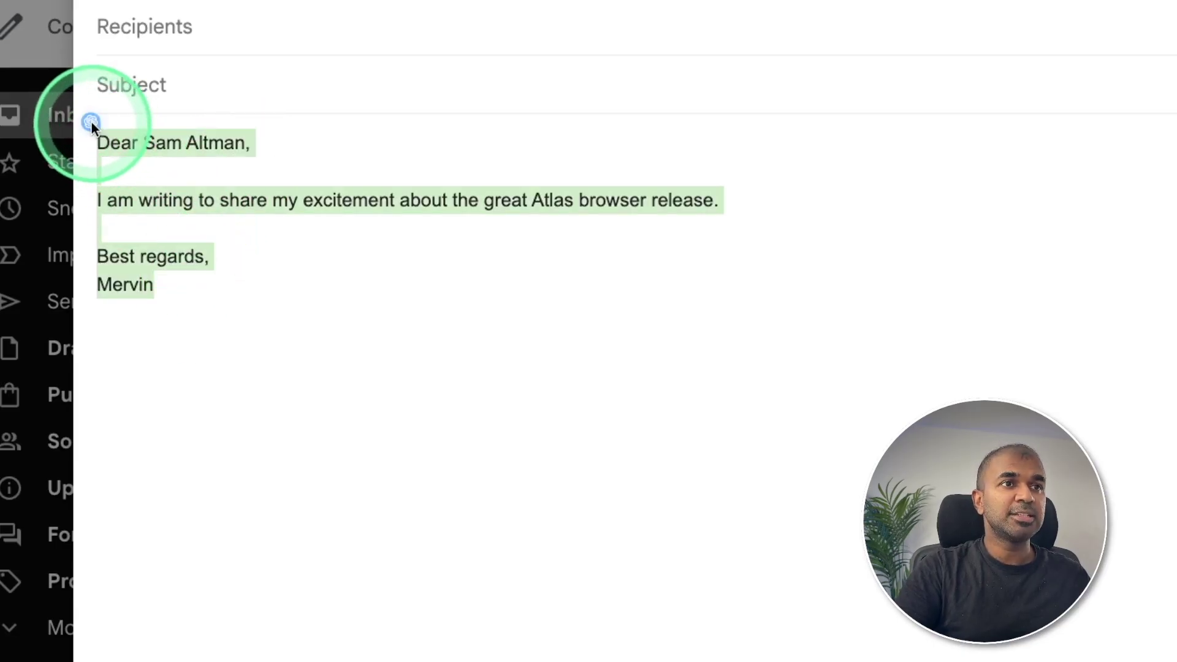
{"action": "left_click", "coordinate": [90, 122]}
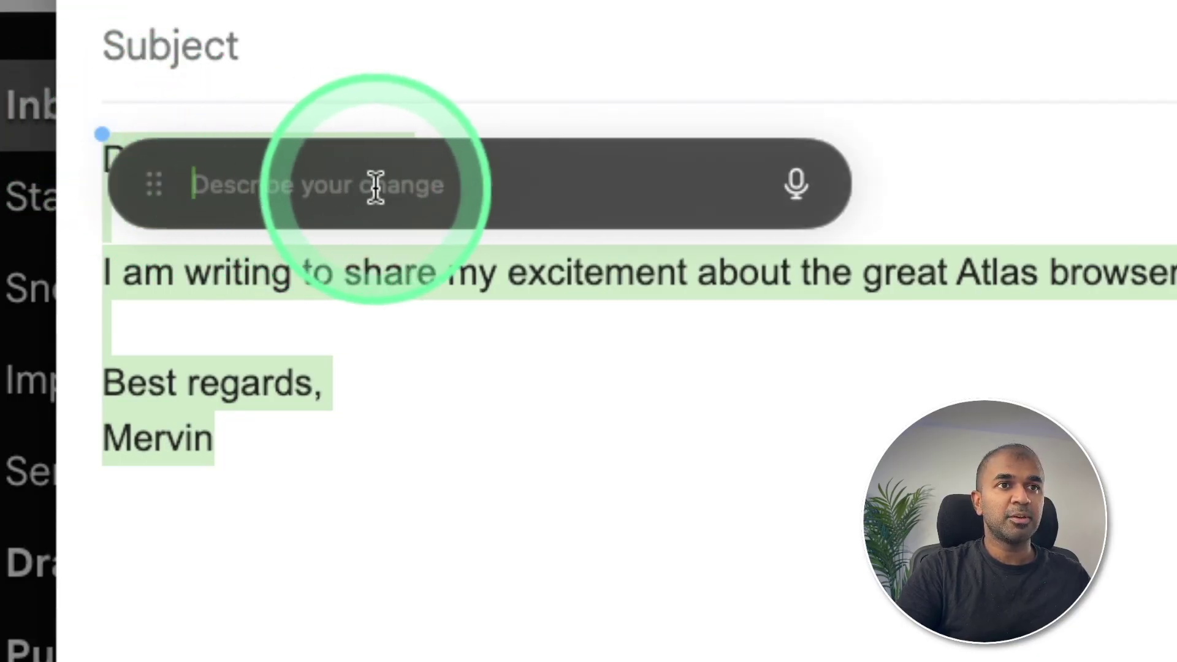
{"action": "type", "text": "Make it more detailed, and add key"}
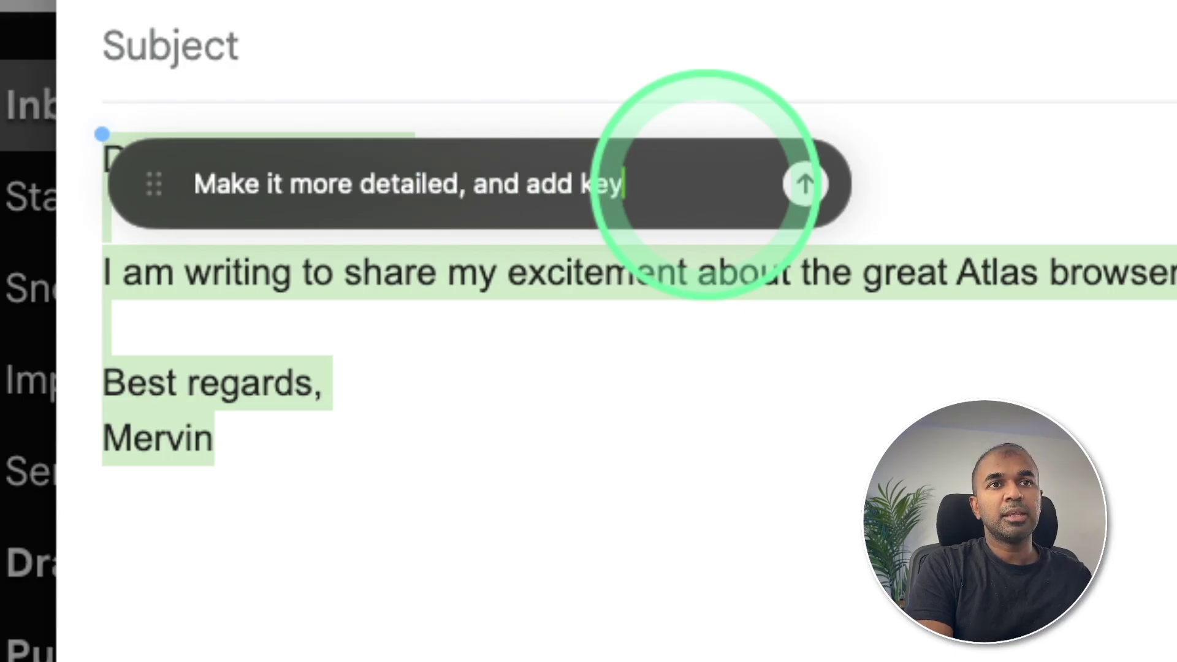
{"action": "type", "text": " points after searching"}
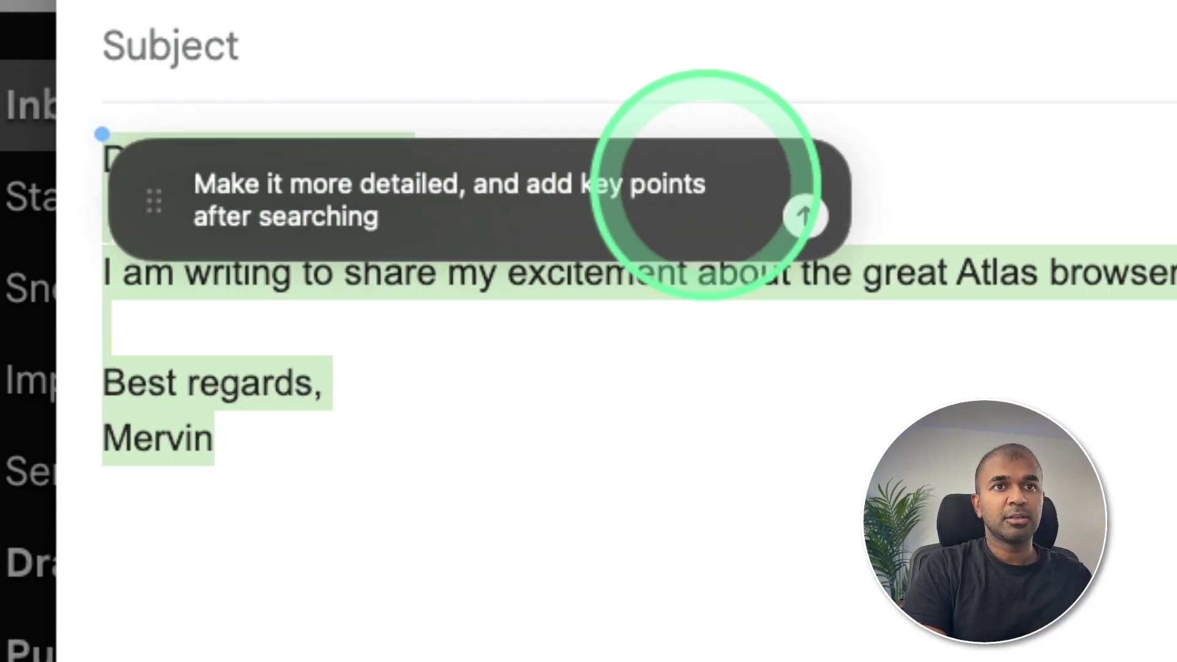
{"action": "key", "text": "Return"}
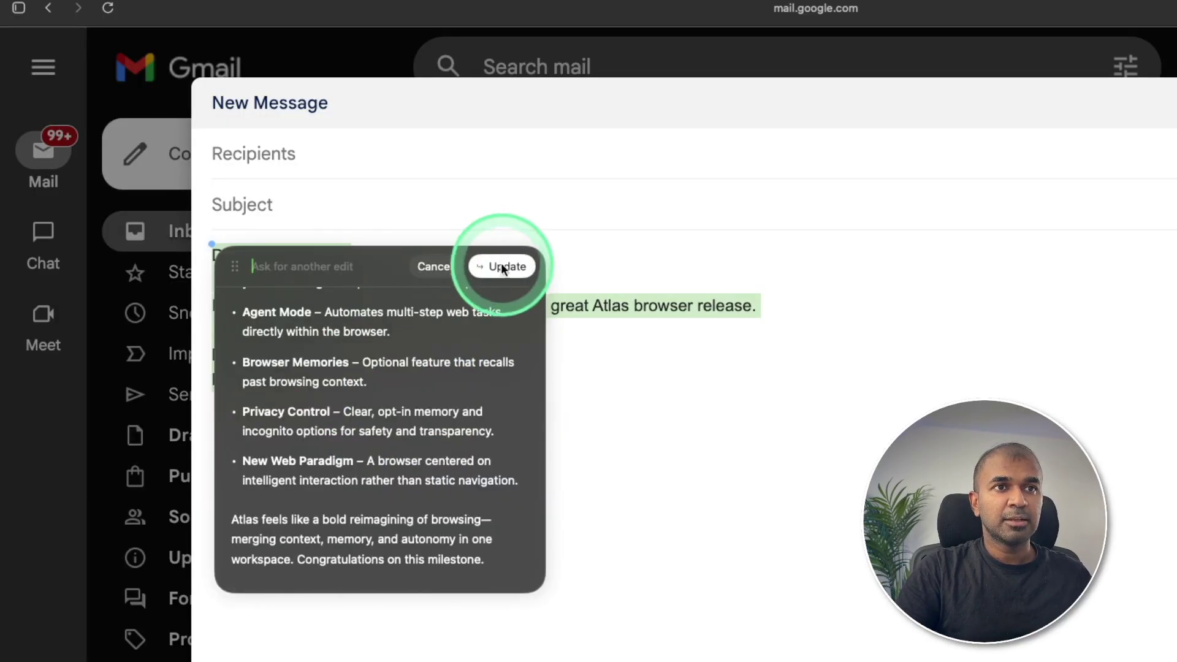
{"action": "left_click", "coordinate": [500, 266]}
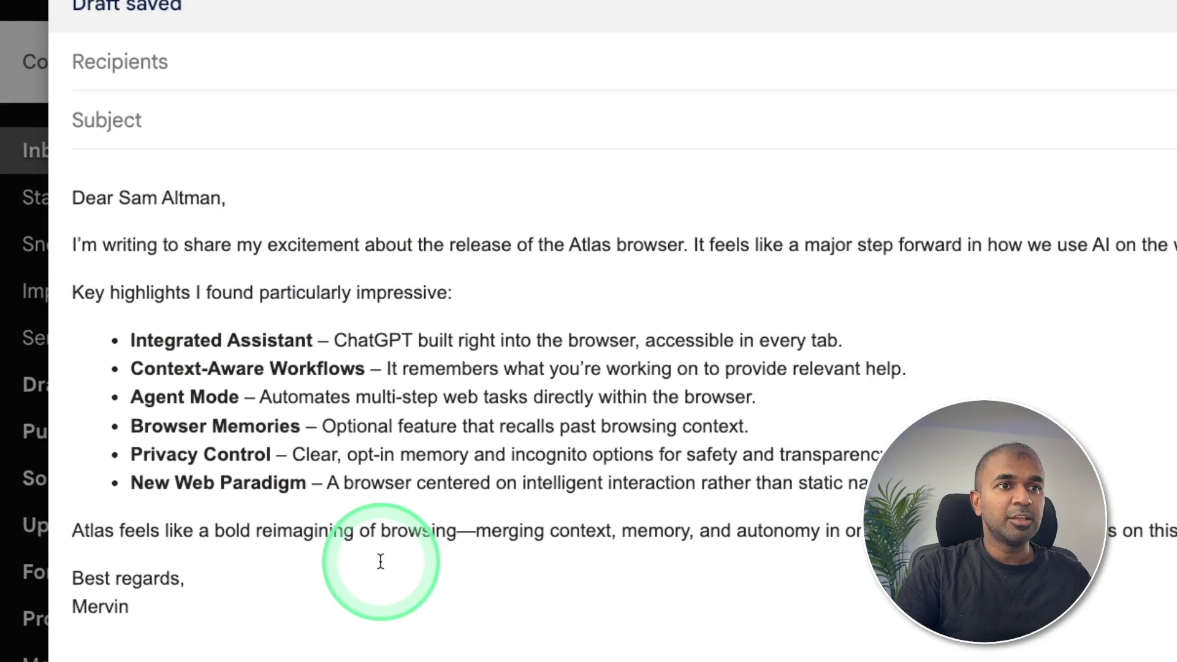
- Select the rewritten email body and ask Atlas to 'Make it professional'
{"action": "left_click_drag", "start_coordinate": [569, 245], "coordinate": [627, 247]}
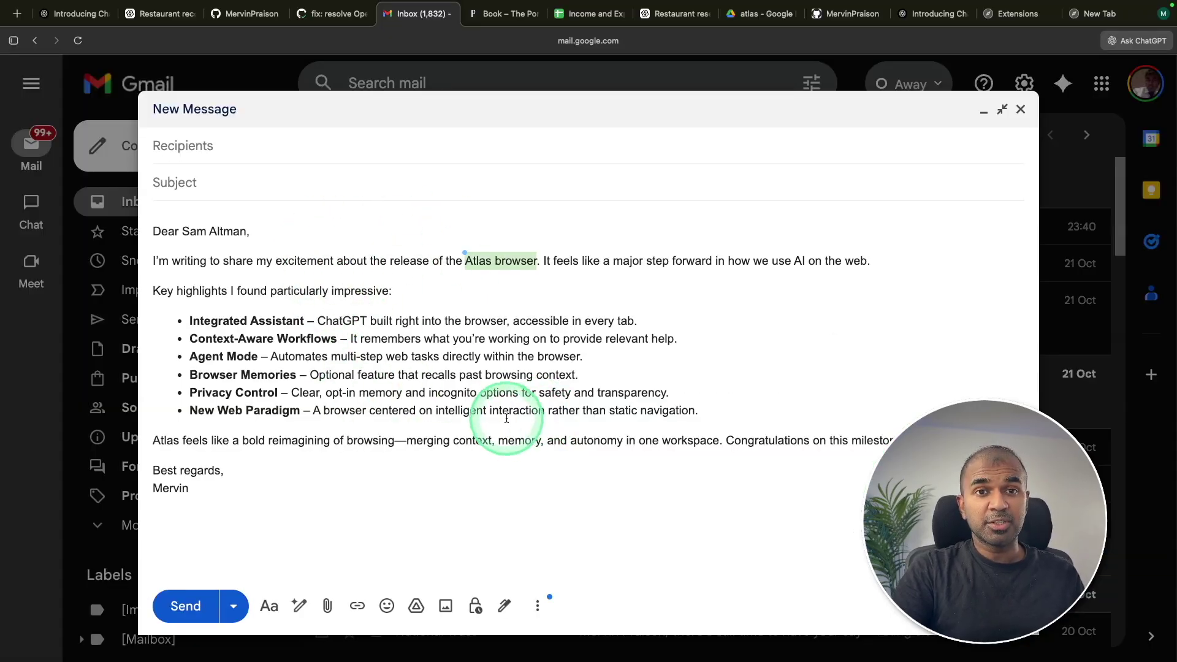
{"action": "left_click_drag", "start_coordinate": [191, 490], "coordinate": [158, 255]}
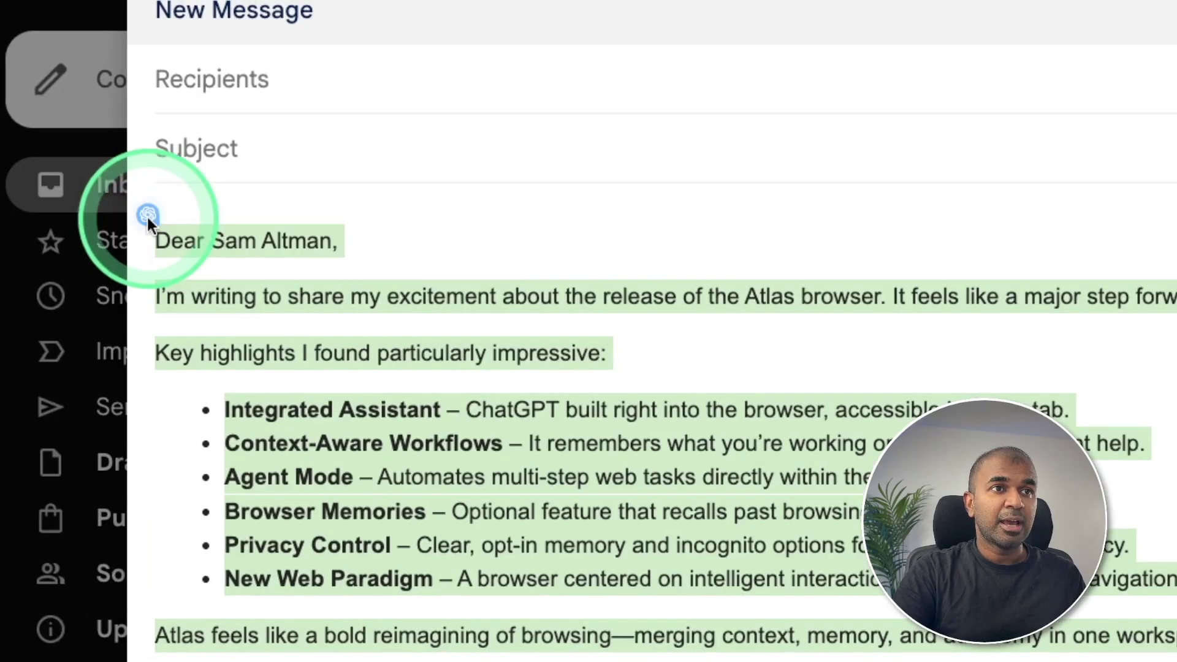
{"action": "left_click", "coordinate": [152, 223]}
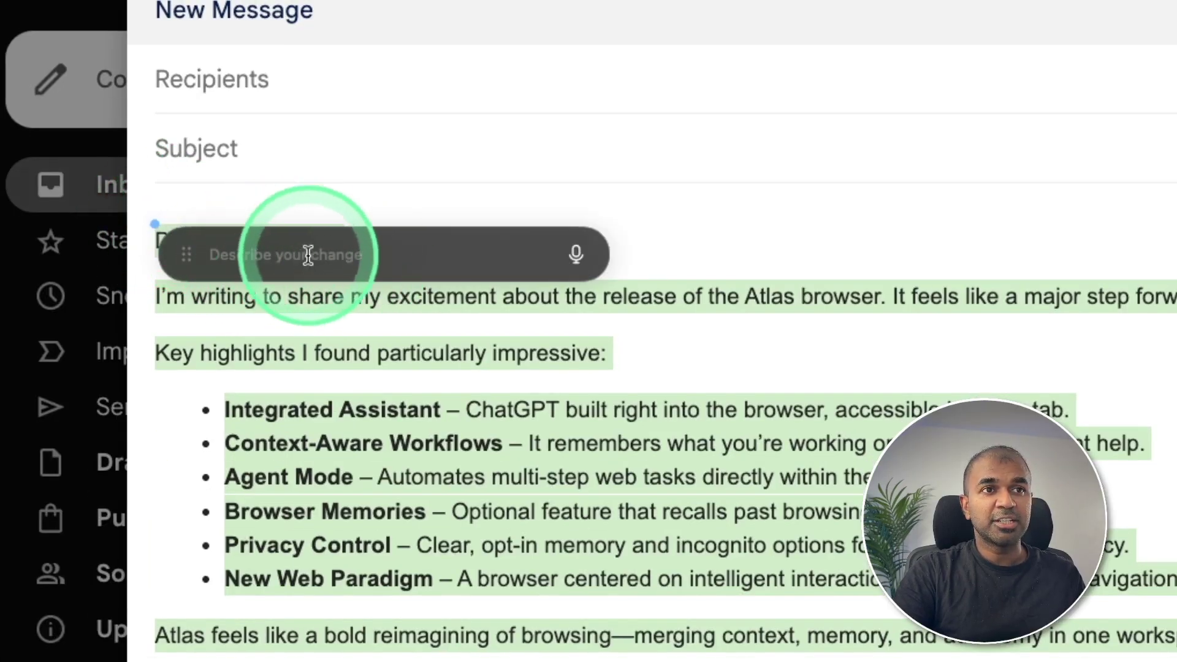
{"action": "type", "text": "Make it p"}
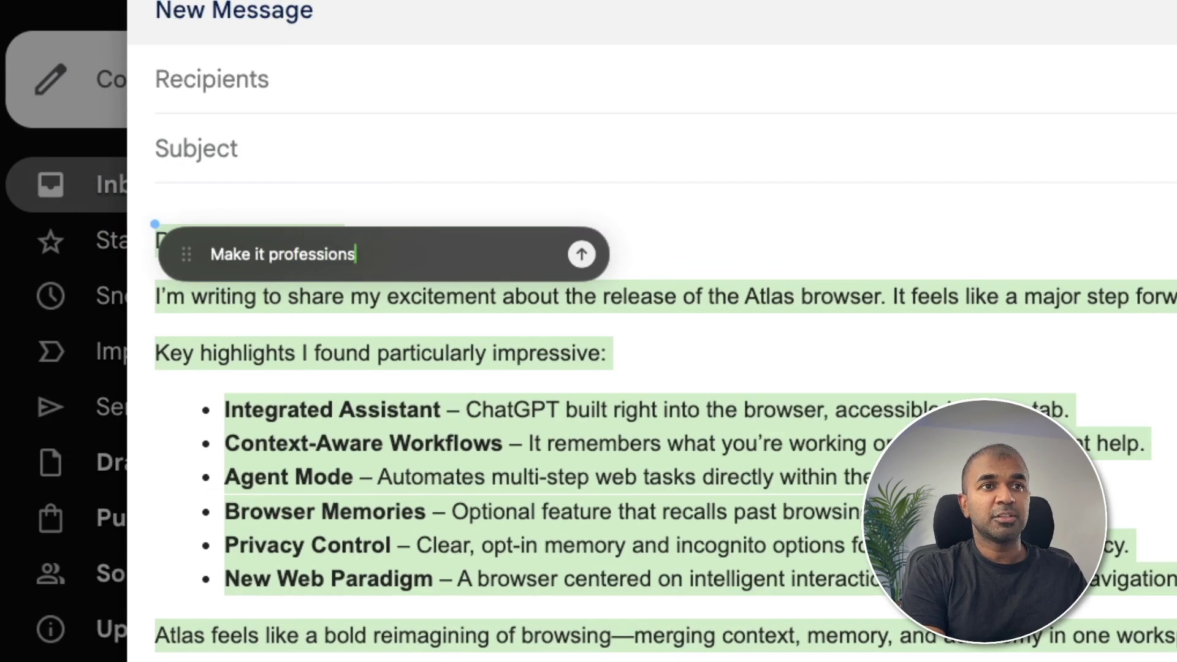
{"action": "type", "text": "rofessions"}
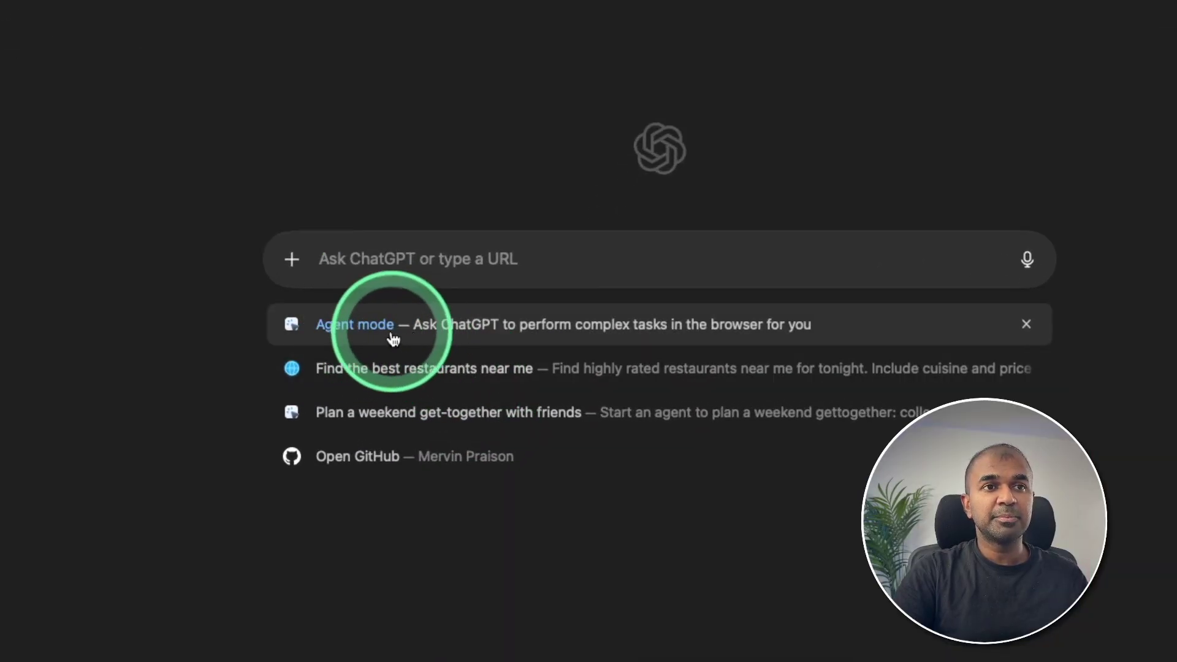
- Open the ChatGPT sidebar on Amazon in Agent mode and start typing 'Get required items for'
{"action": "left_click", "coordinate": [376, 331]}
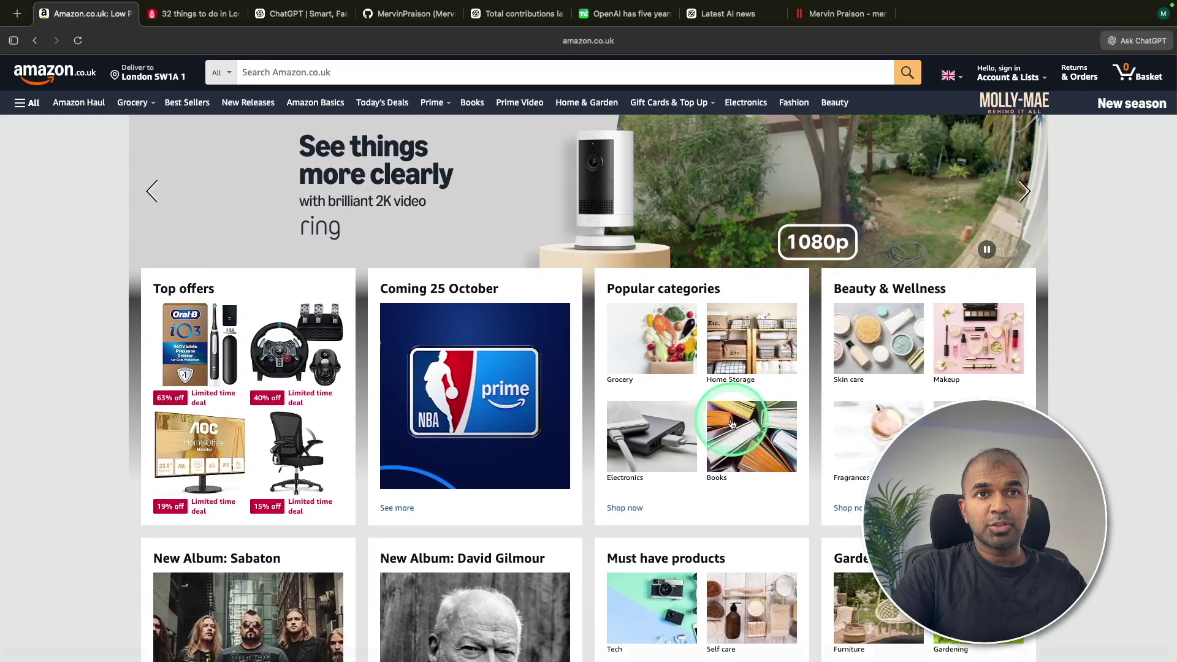
{"action": "left_click", "coordinate": [1133, 43]}
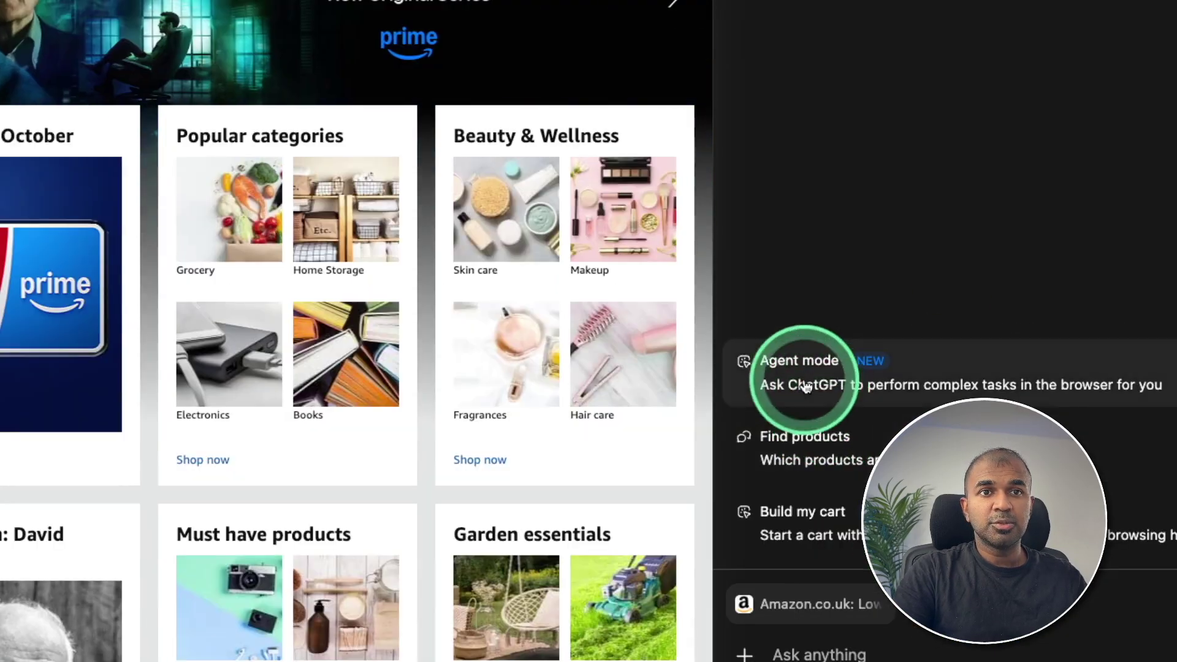
{"action": "left_click", "coordinate": [817, 443]}
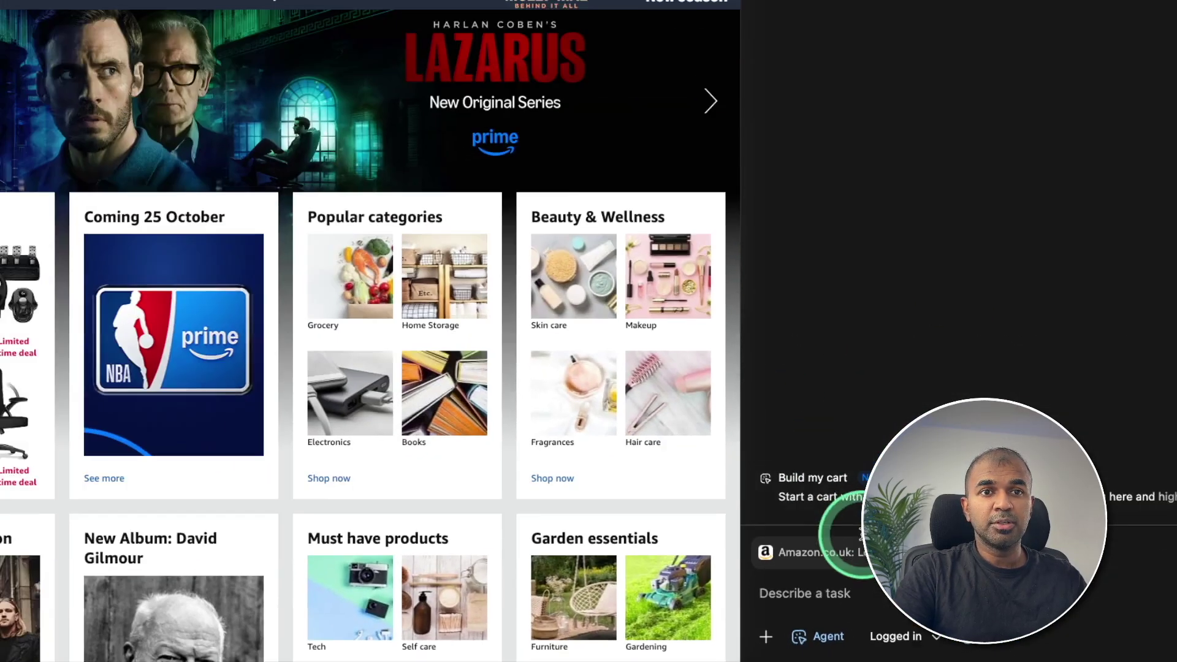
{"action": "type", "text": "Get required i"}
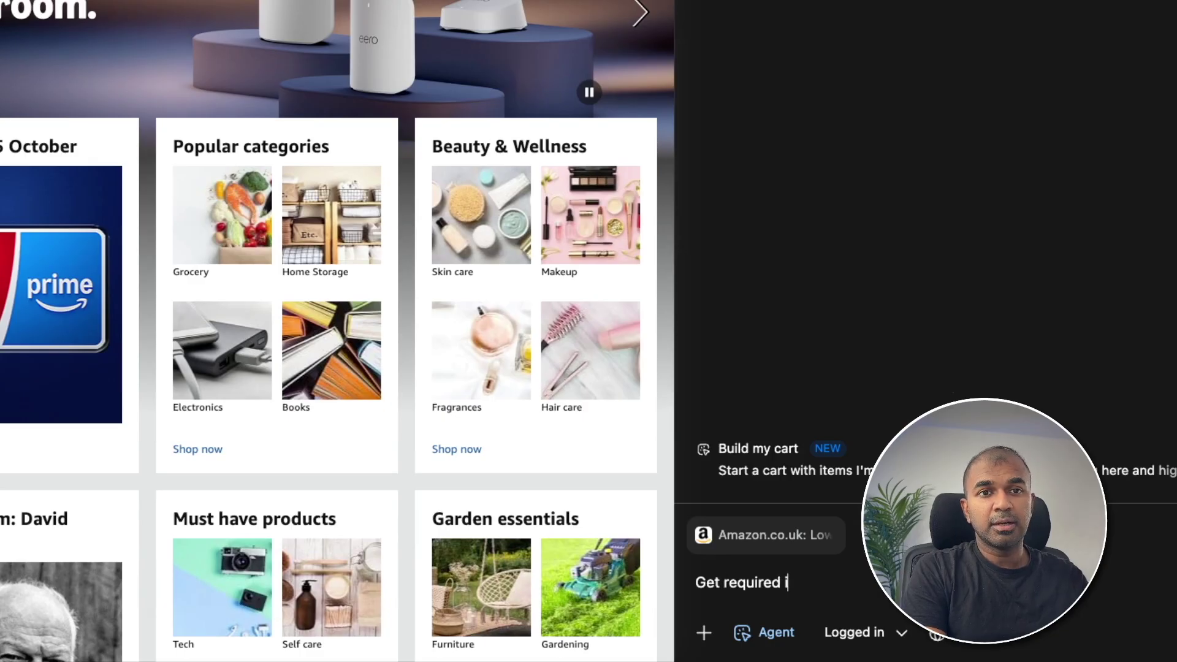
{"action": "type", "text": "tems"}
{"action": "type", "text": " for"}
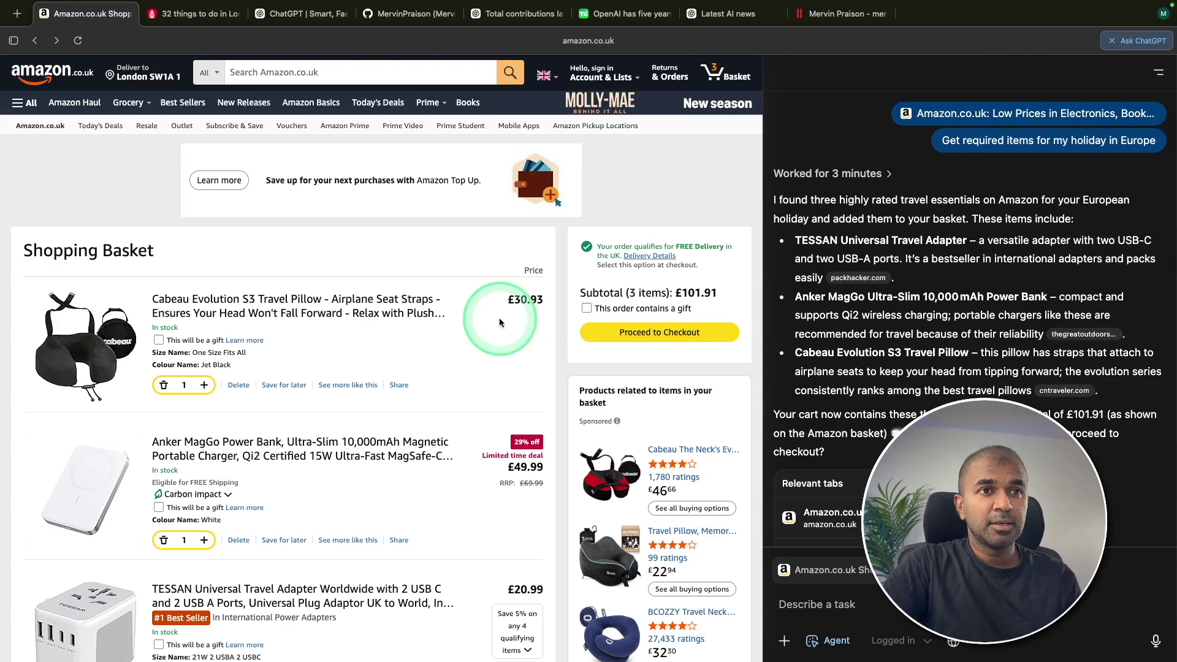
{"action": "scroll", "coordinate": [417, 399], "scroll_direction": "down", "scroll_amount": 3}
{"action": "scroll", "coordinate": [429, 398], "scroll_direction": "up", "scroll_amount": 3}
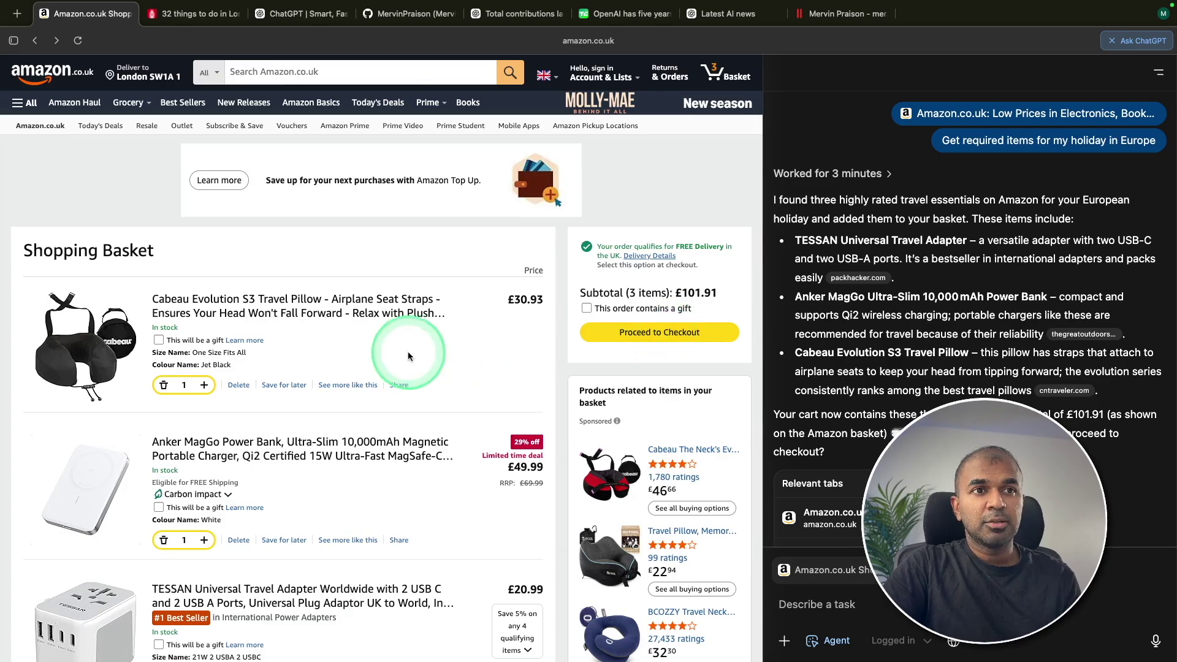
{"action": "scroll", "coordinate": [527, 395], "scroll_direction": "down", "scroll_amount": 2}
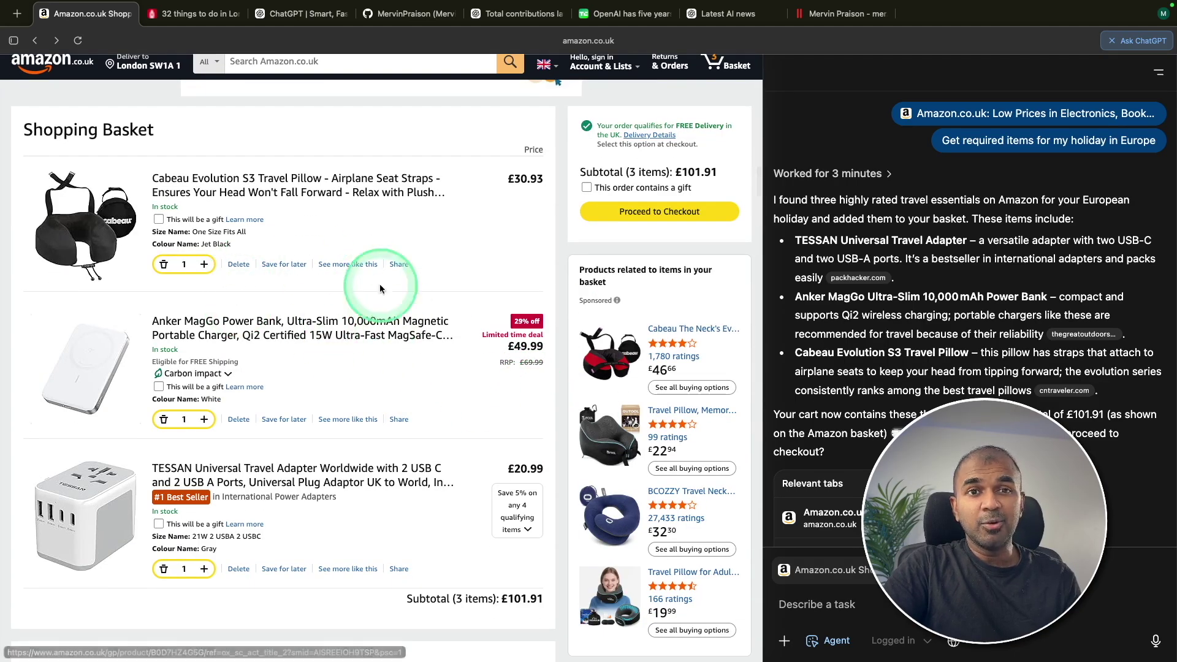
{"action": "scroll", "coordinate": [492, 383], "scroll_direction": "up", "scroll_amount": 2}
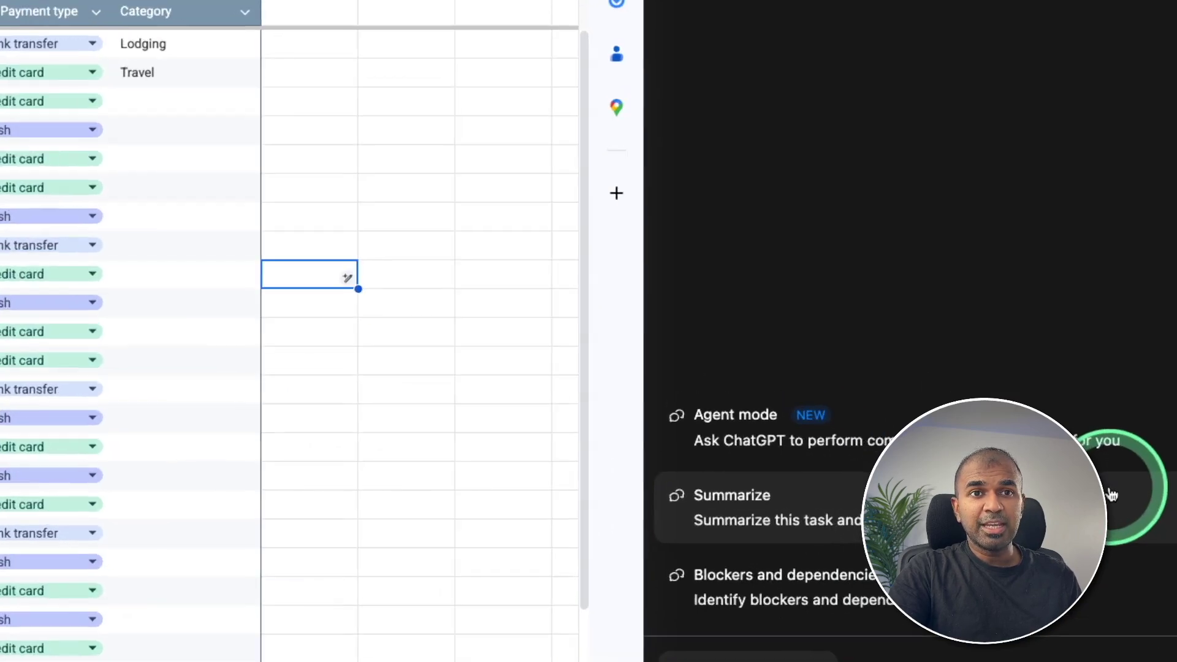
- Send the sidebar agent the request to categorise the rows with empty Category cells
{"action": "left_click", "coordinate": [881, 461]}
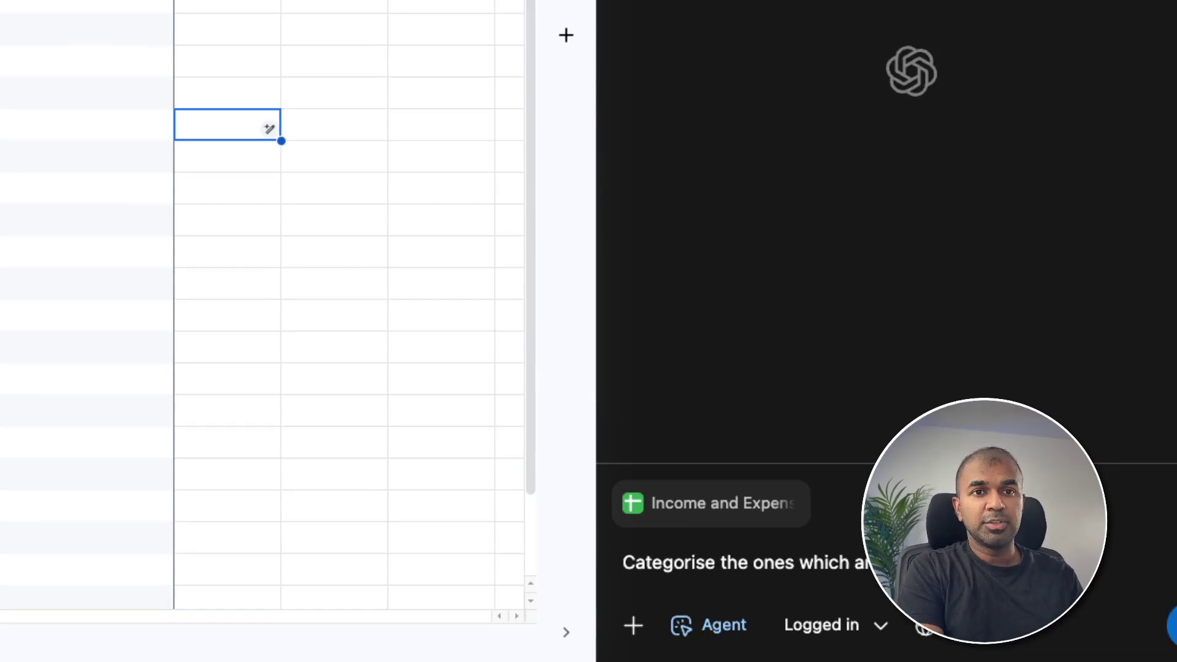
{"action": "key", "text": "Return"}
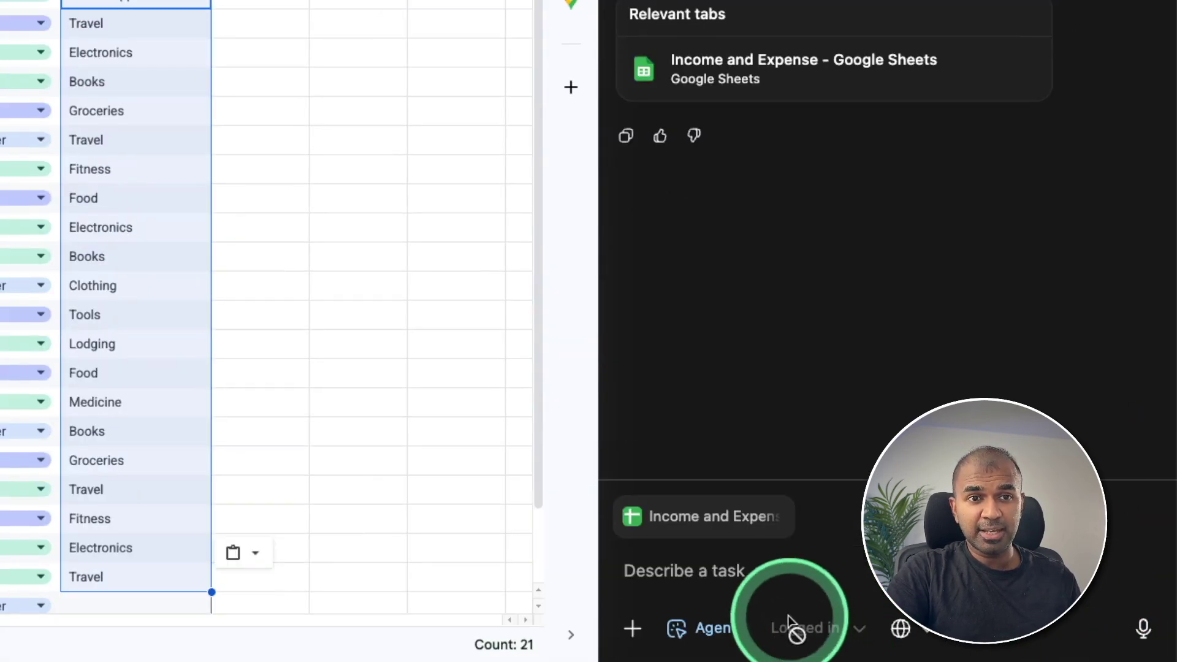
- Ask the agent to calculate the total, then check D26's SUM formula showing £11,925.43
{"action": "type", "text": "Calculate the total, add fo"}
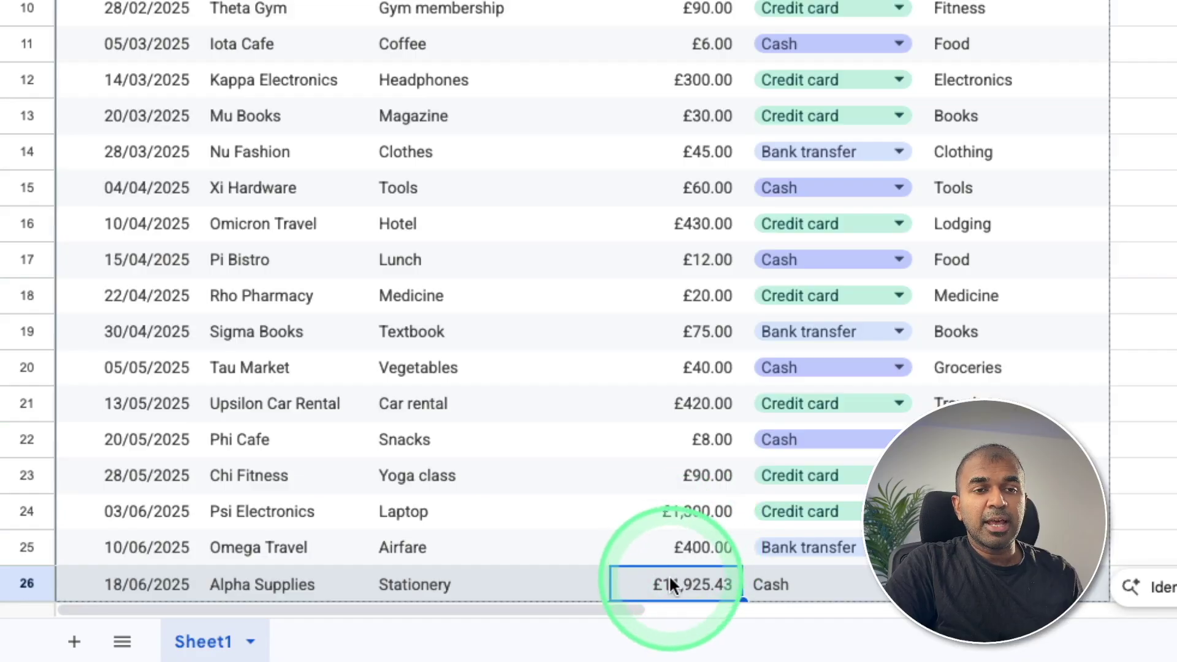
{"action": "double_click", "coordinate": [669, 575]}
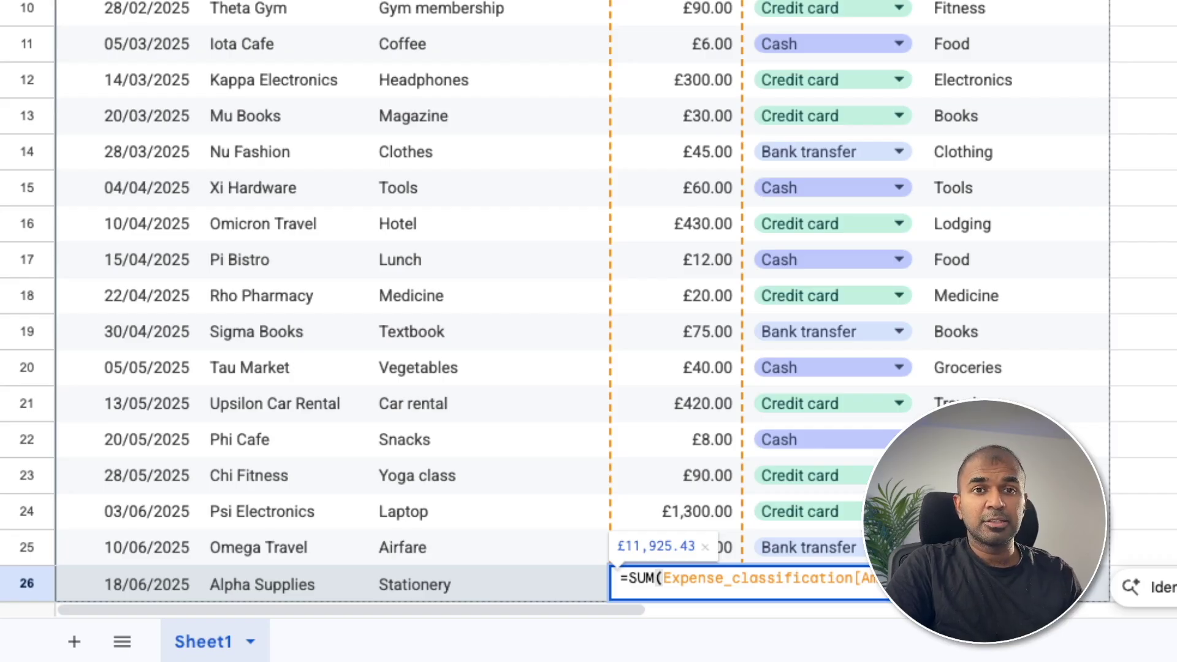
{"action": "key", "text": "Return"}
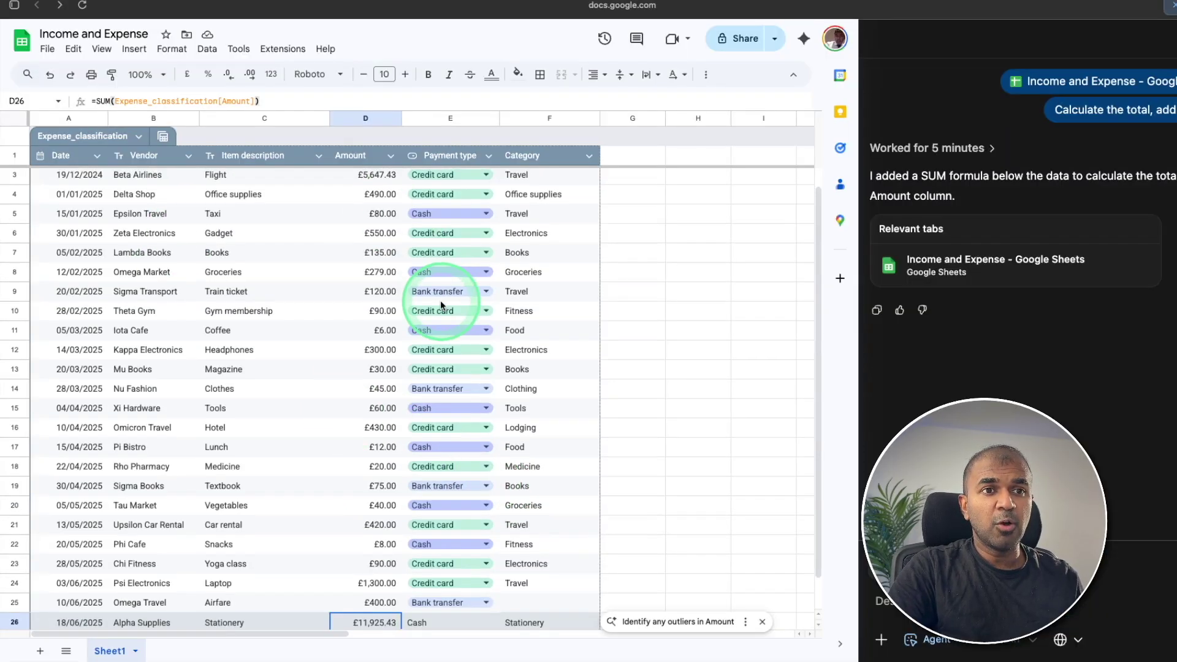
{"action": "scroll", "coordinate": [441, 301], "scroll_direction": "up", "scroll_amount": 1}
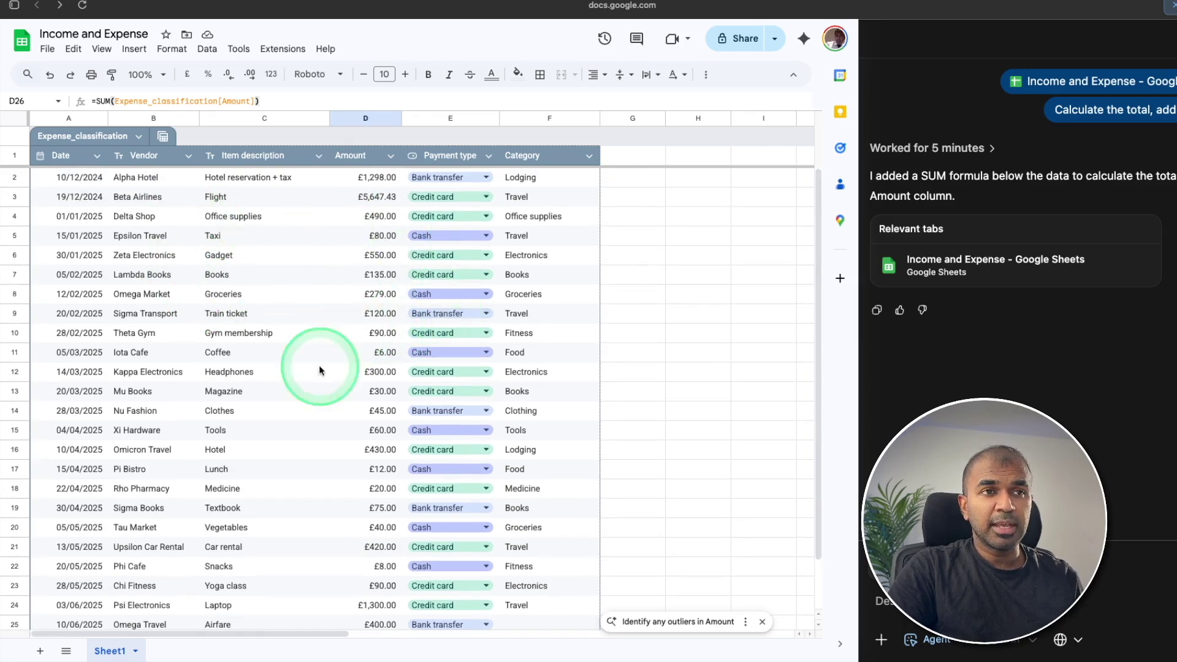
{"action": "scroll", "coordinate": [380, 327], "scroll_direction": "down", "scroll_amount": 3}
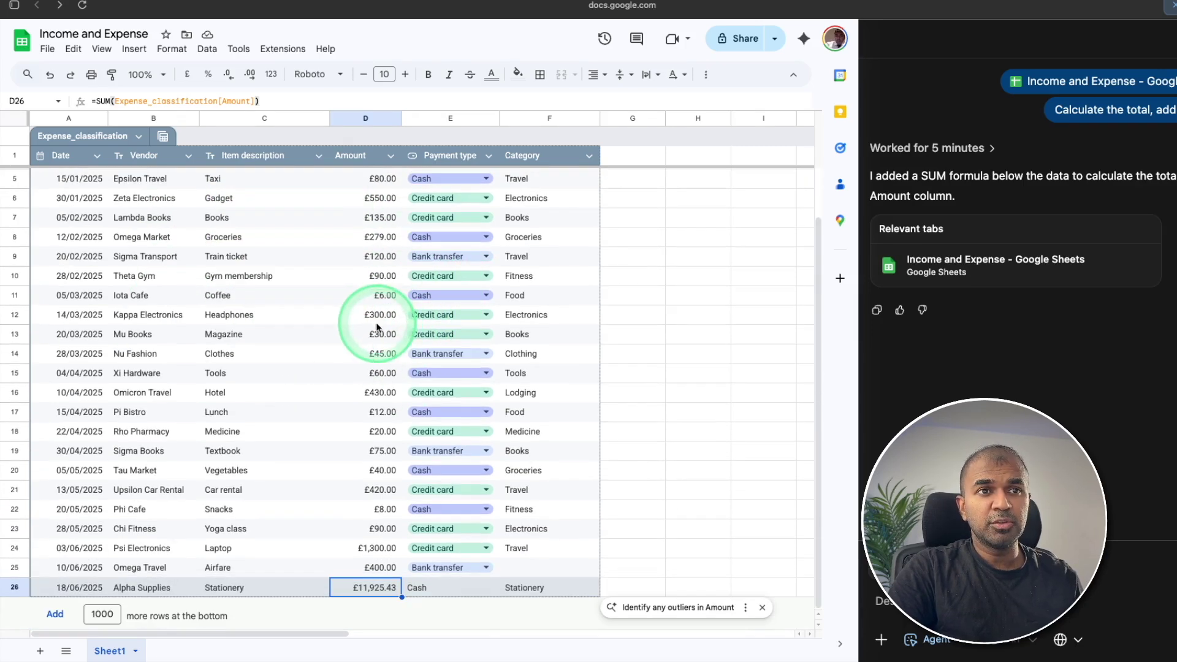
{"action": "scroll", "coordinate": [374, 331], "scroll_direction": "up", "scroll_amount": 3}
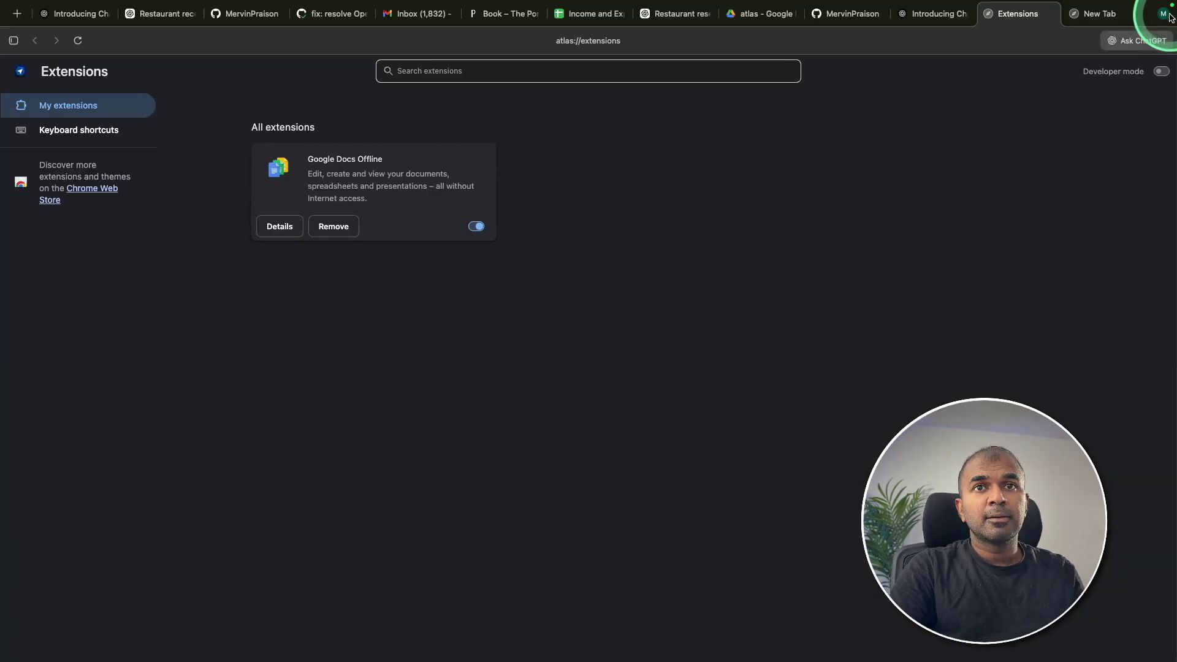
- Open the Manage all extensions page from the main menu, then open an incognito window
{"action": "left_click", "coordinate": [1163, 14]}
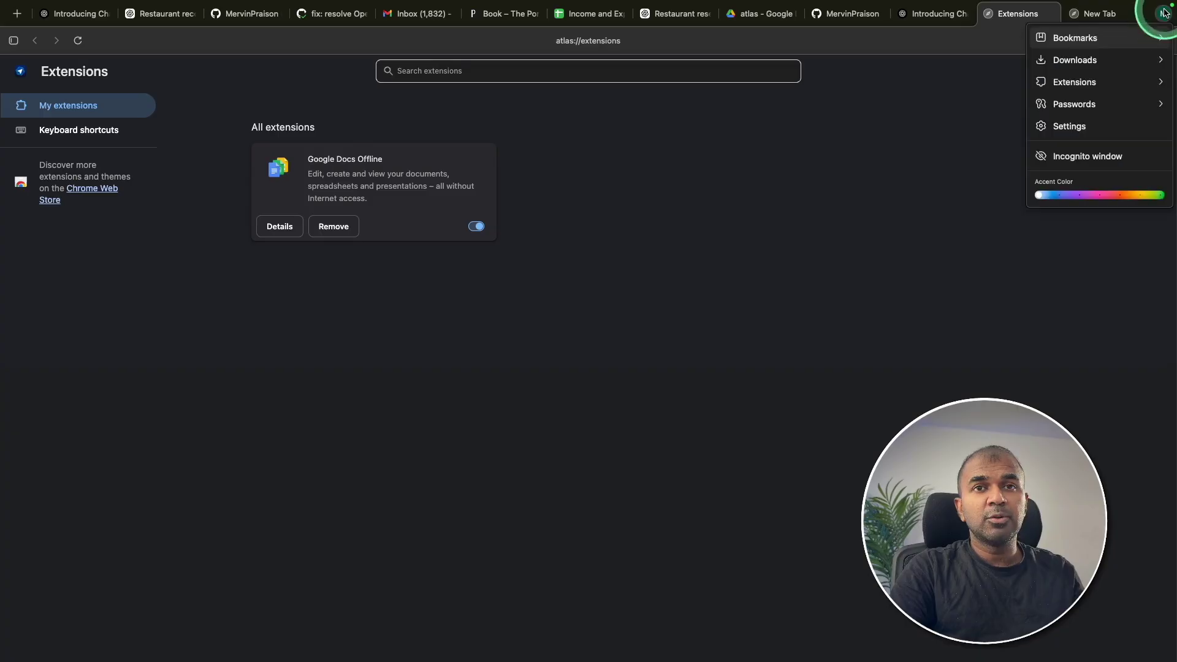
{"action": "mouse_move", "coordinate": [1097, 108]}
{"action": "left_click", "coordinate": [1163, 14]}
{"action": "left_click", "coordinate": [1163, 13]}
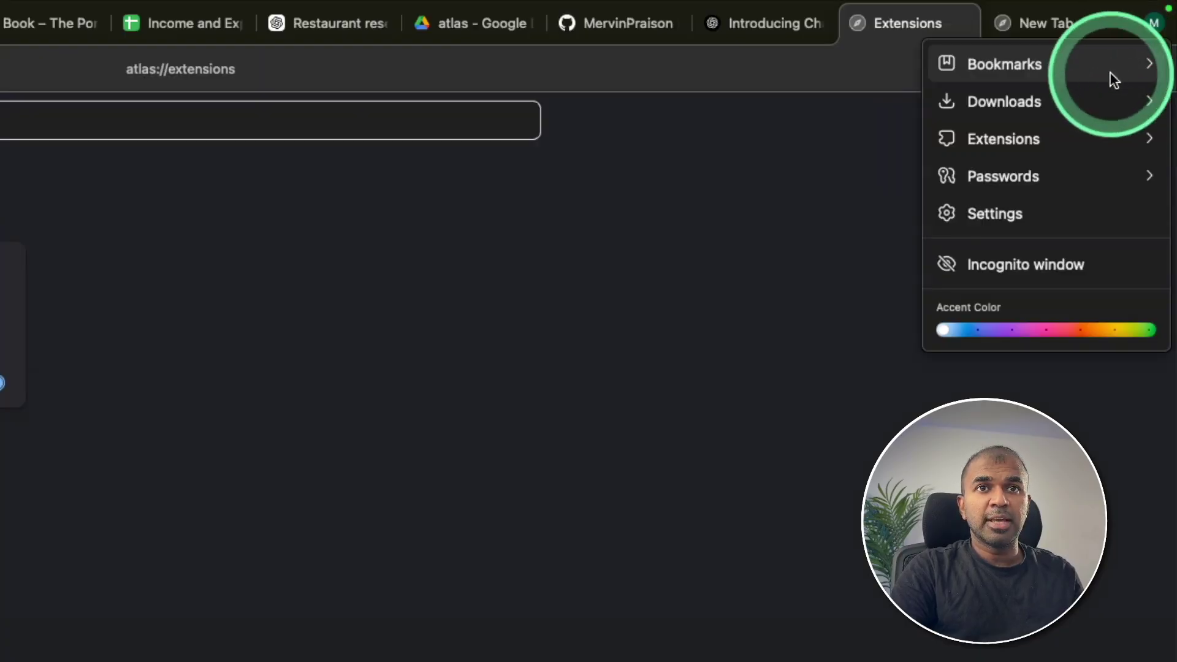
{"action": "mouse_move", "coordinate": [1074, 81]}
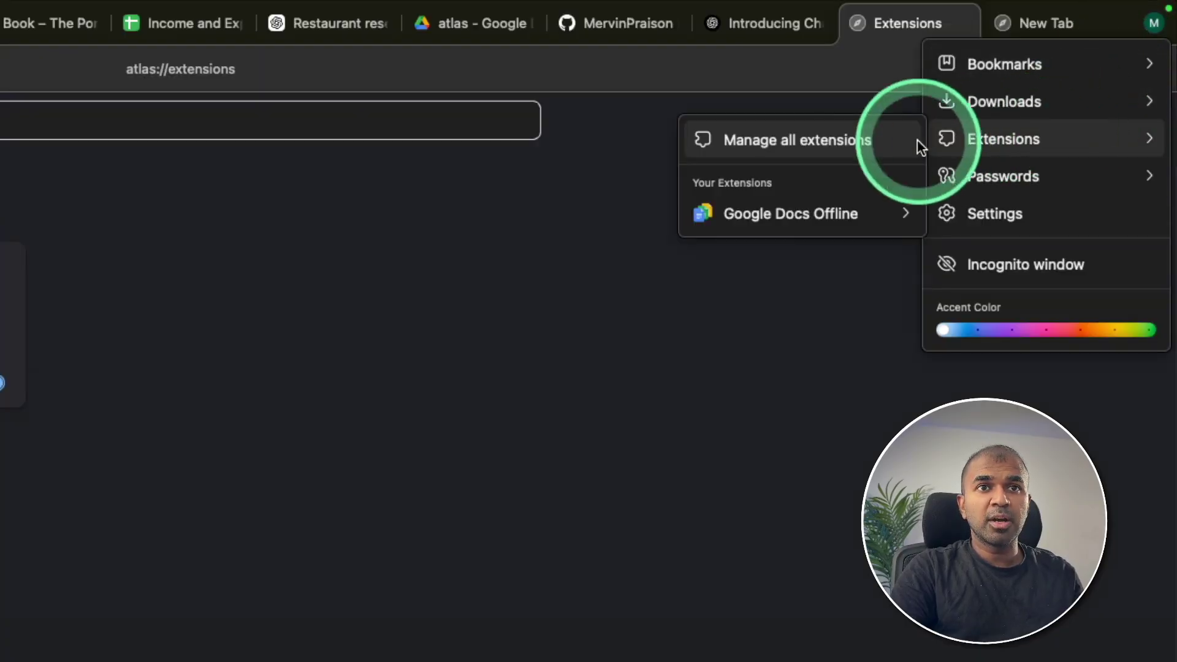
{"action": "left_click", "coordinate": [816, 147]}
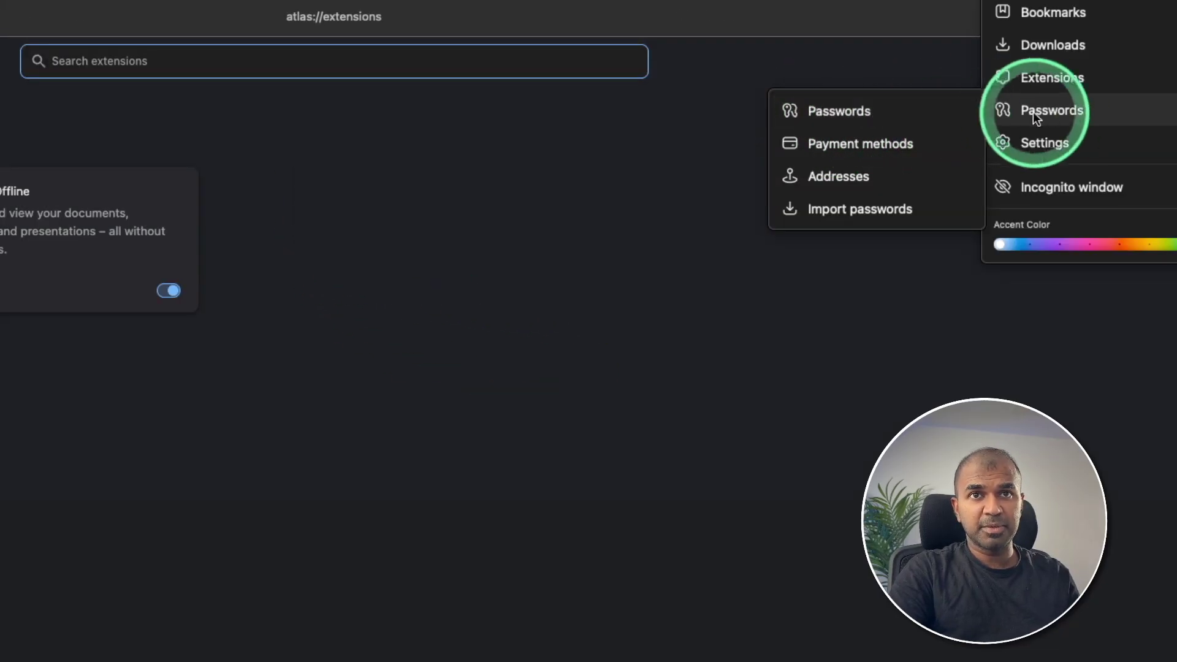
{"action": "mouse_move", "coordinate": [1064, 22]}
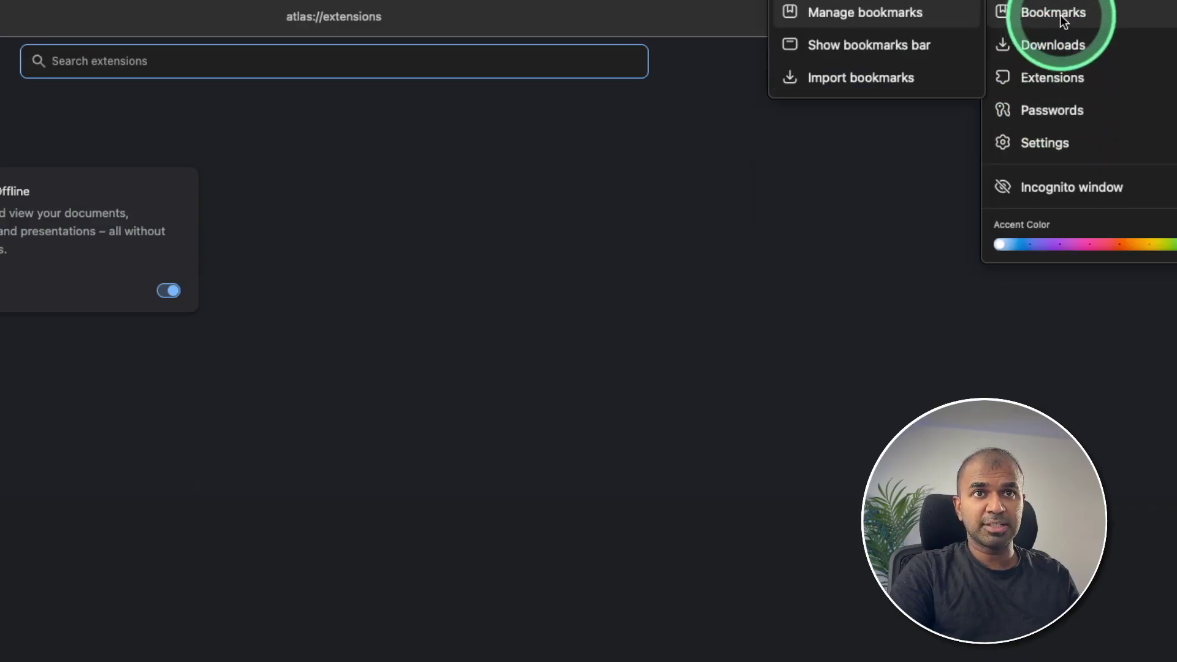
{"action": "left_click", "coordinate": [1063, 190]}
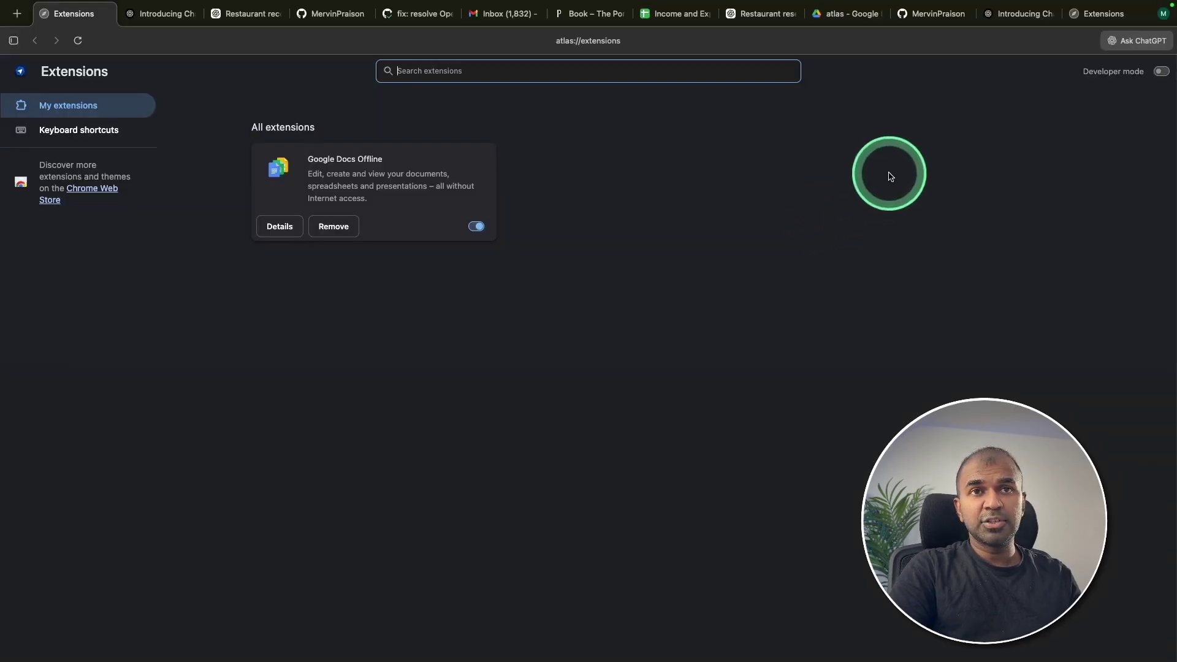
- Inspect the README on the GitHub profile page to open DevTools
{"action": "left_click", "coordinate": [928, 19]}
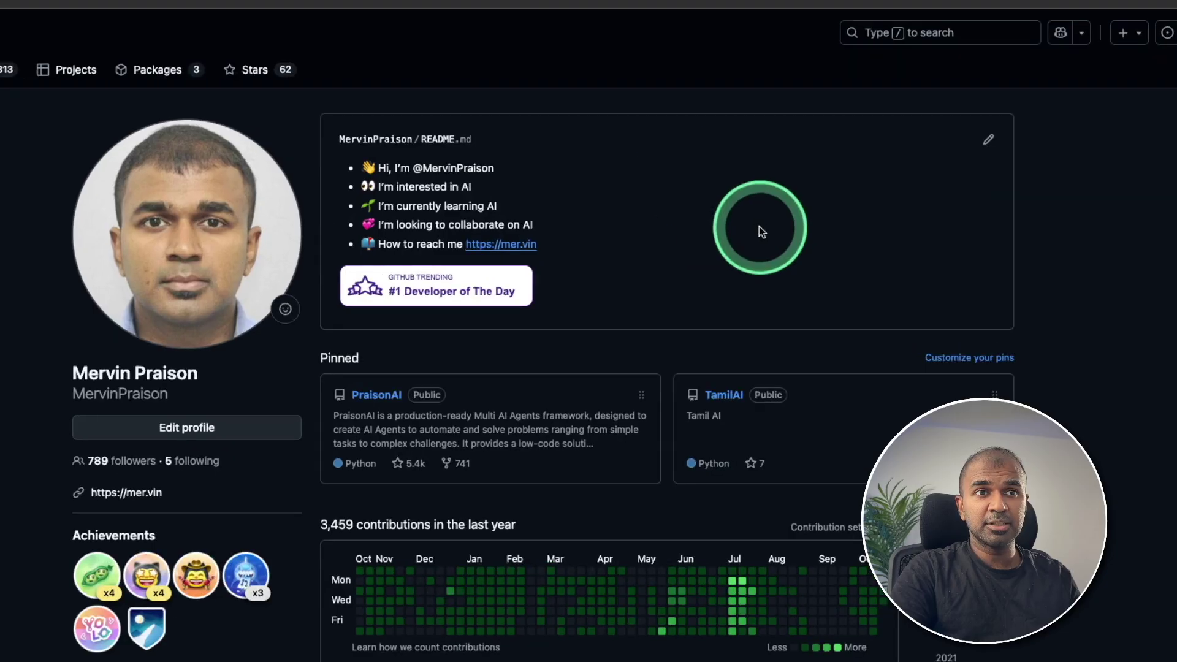
{"action": "right_click", "coordinate": [700, 184]}
{"action": "left_click", "coordinate": [719, 248]}
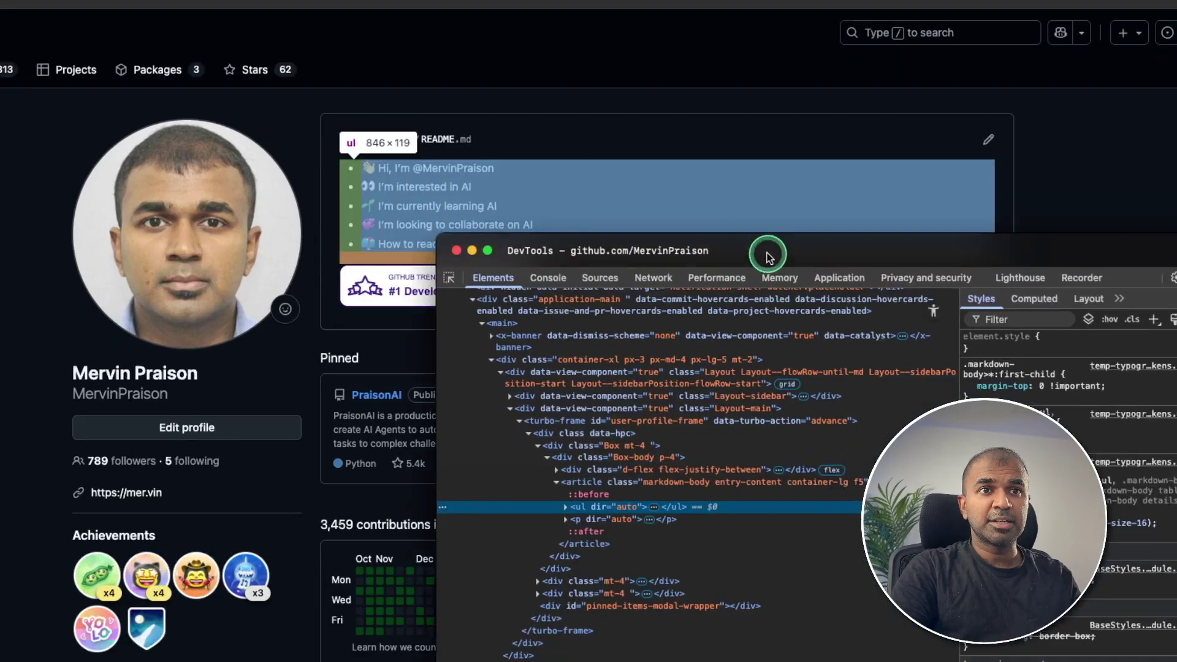
{"action": "left_click_drag", "start_coordinate": [767, 255], "coordinate": [615, 155]}
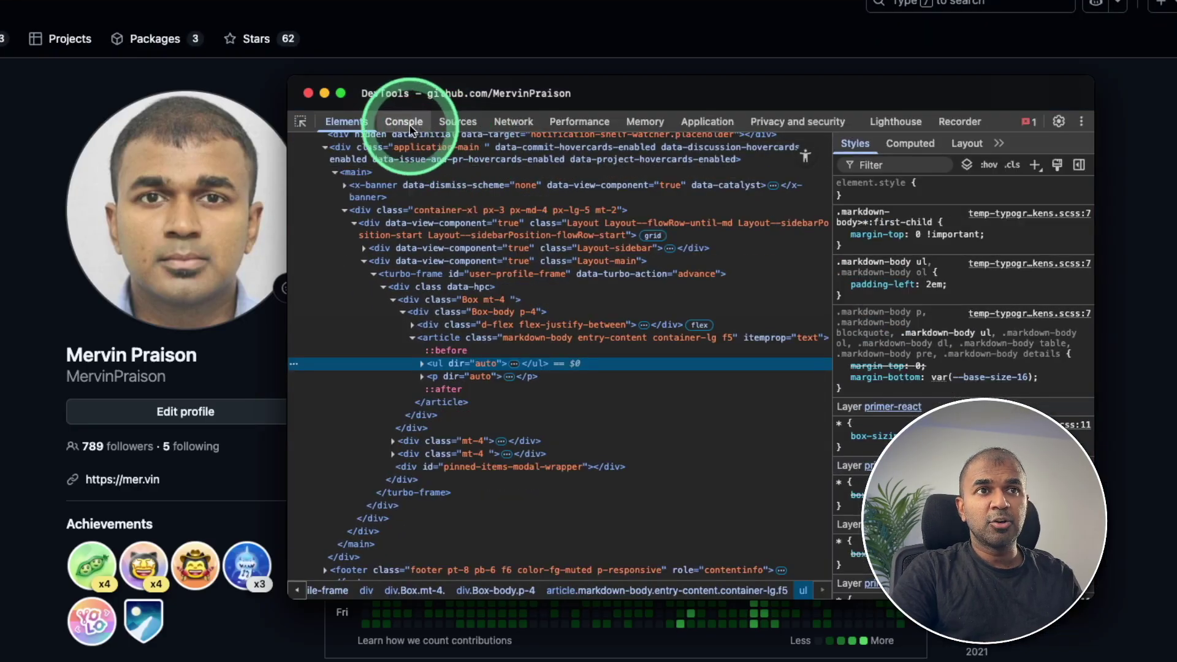
- Browse the Console, Sources and Network panels, then start a Lighthouse page-load audit
{"action": "left_click", "coordinate": [397, 176]}
{"action": "left_click", "coordinate": [454, 176]}
{"action": "left_click", "coordinate": [490, 123]}
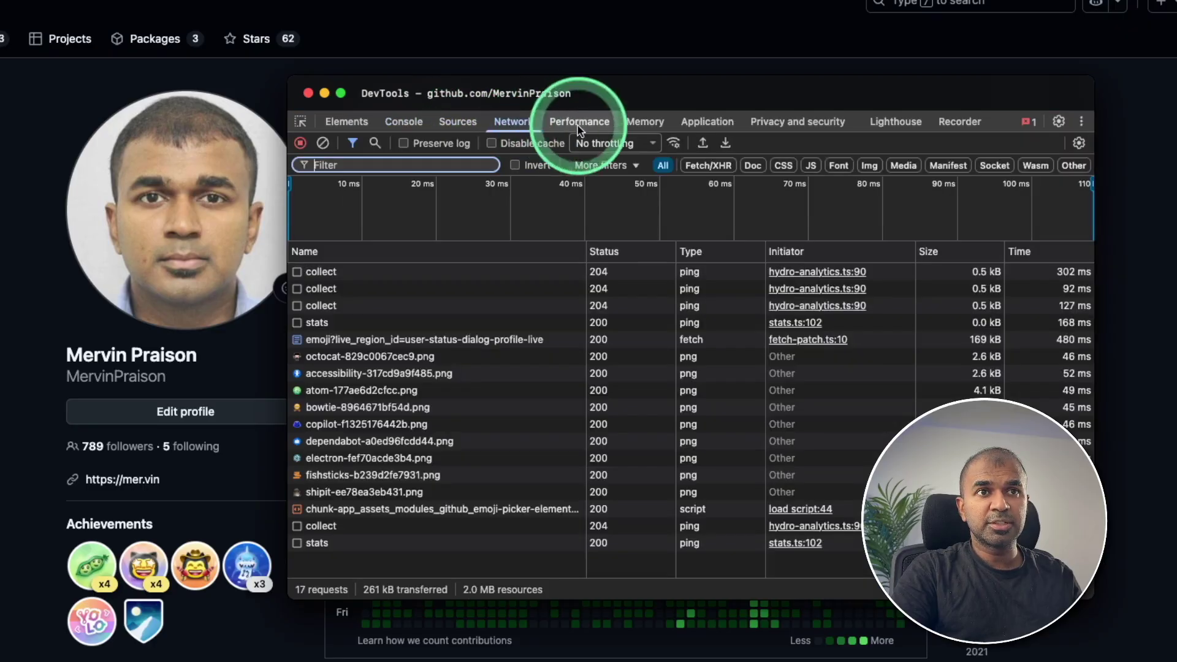
{"action": "left_click", "coordinate": [896, 122]}
{"action": "left_click", "coordinate": [1003, 194]}
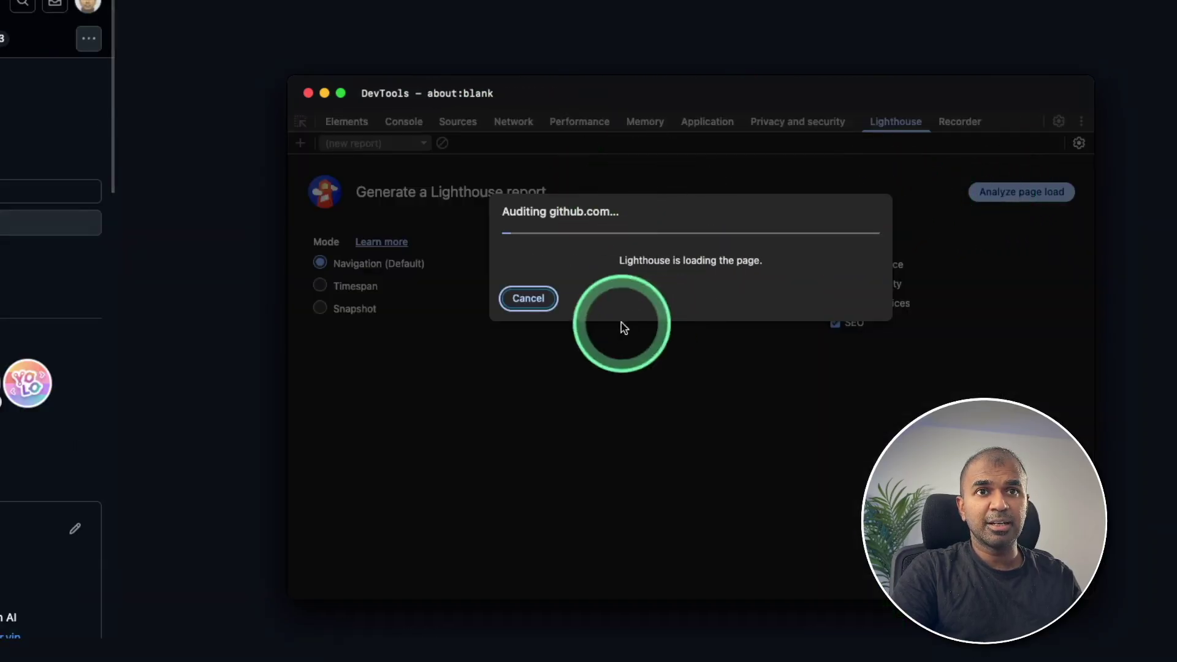